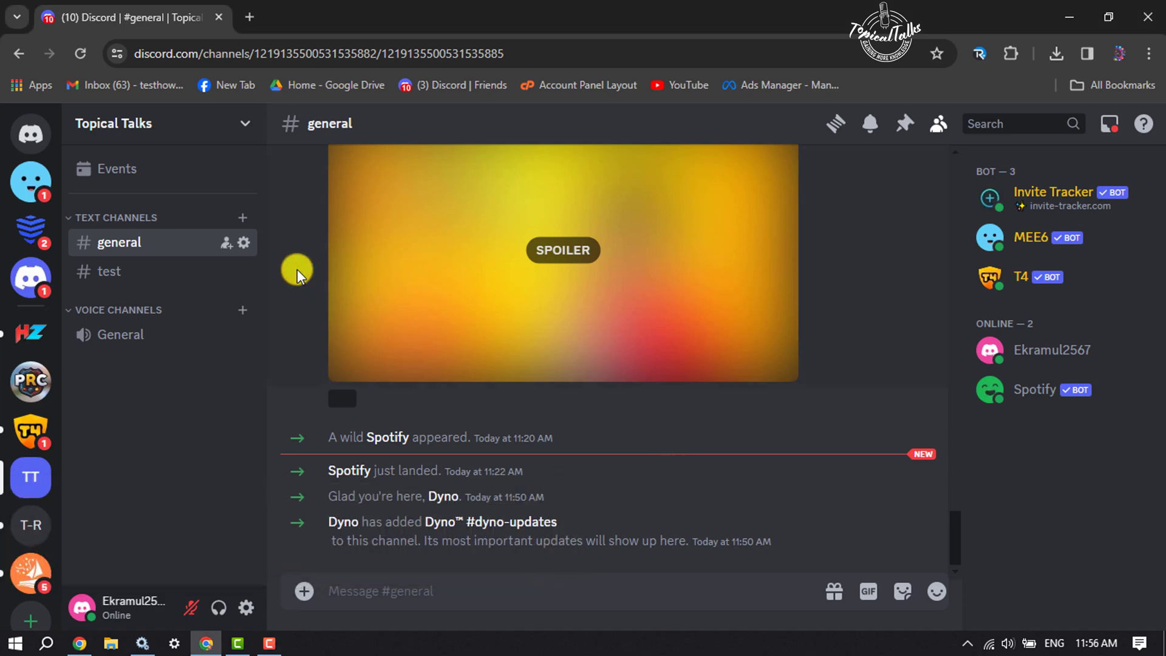
Step: Create a text channel named 'welcome' in the Topical Talks server
click(243, 217)
click(455, 268)
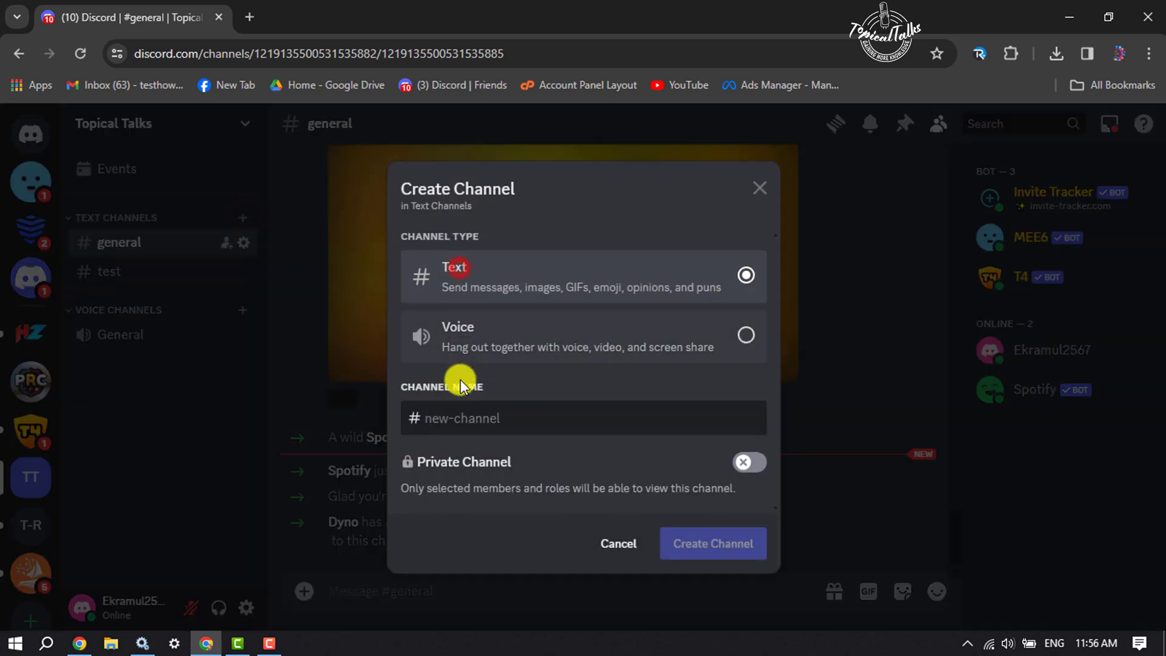
click(449, 419)
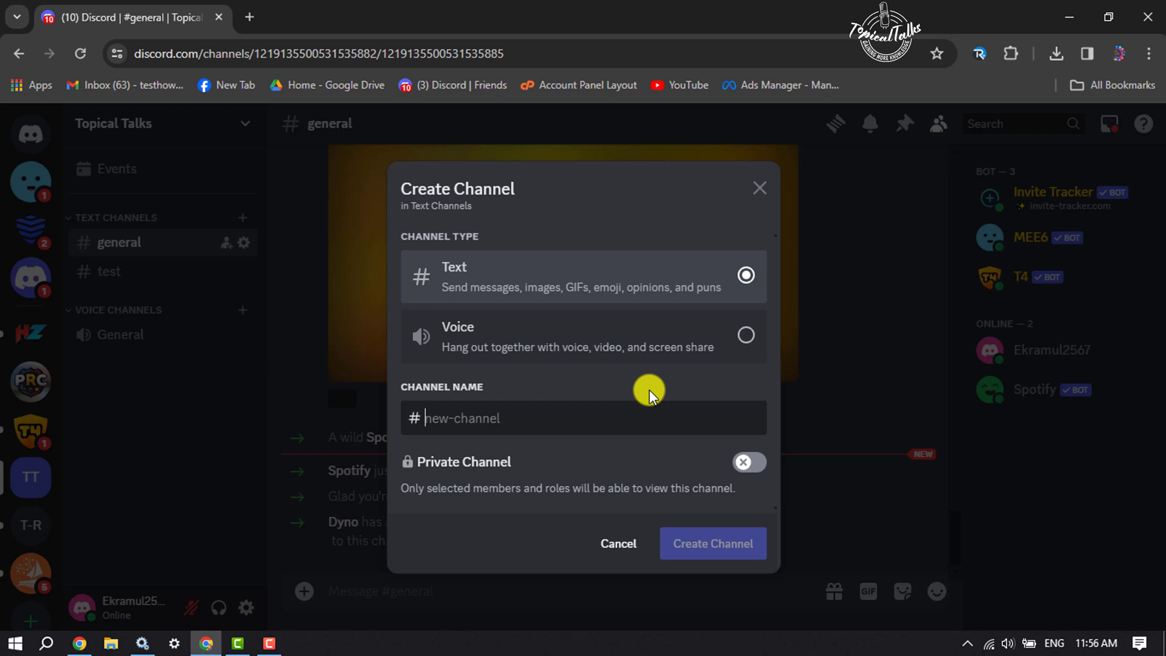
text(welco)
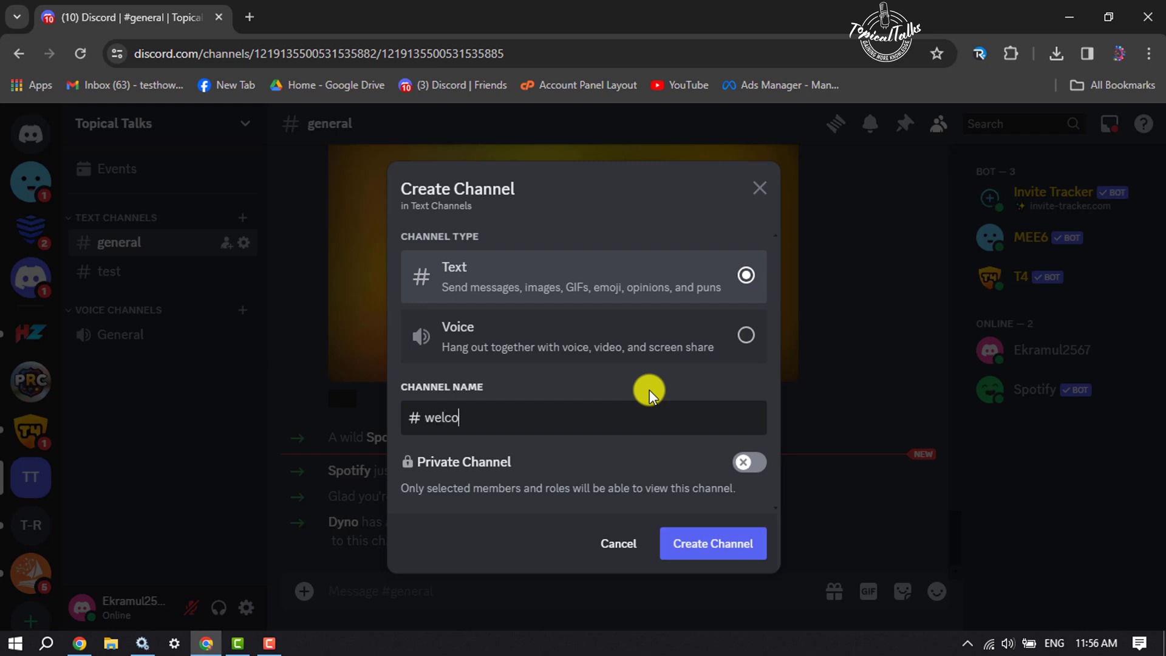
text(me)
click(721, 553)
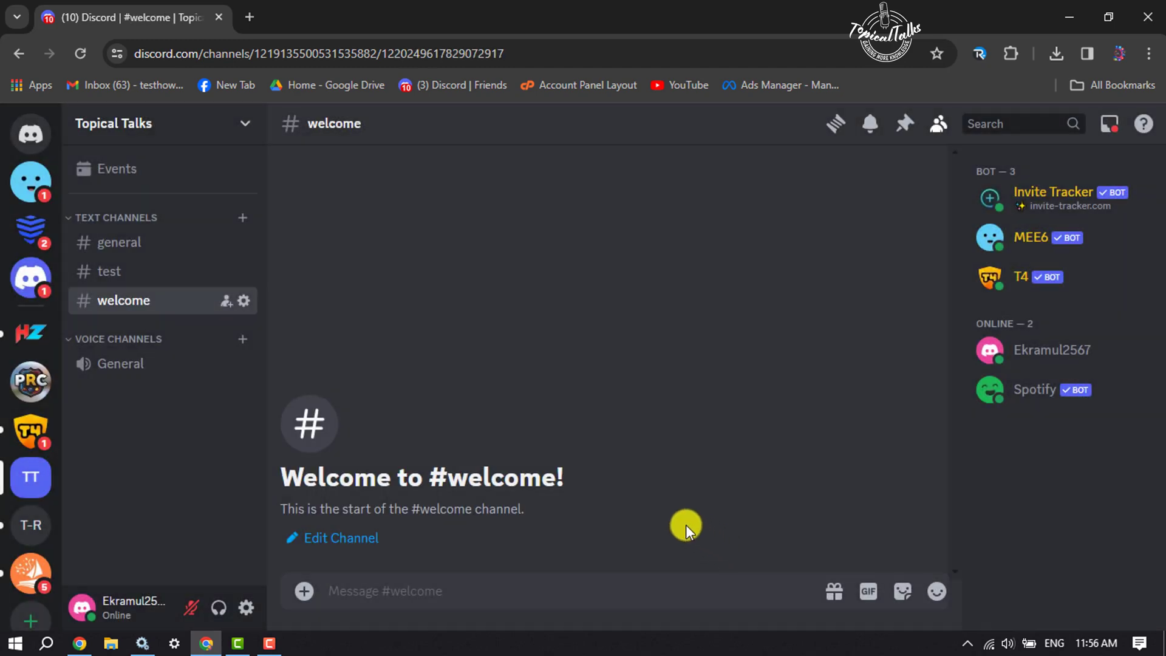
click(243, 300)
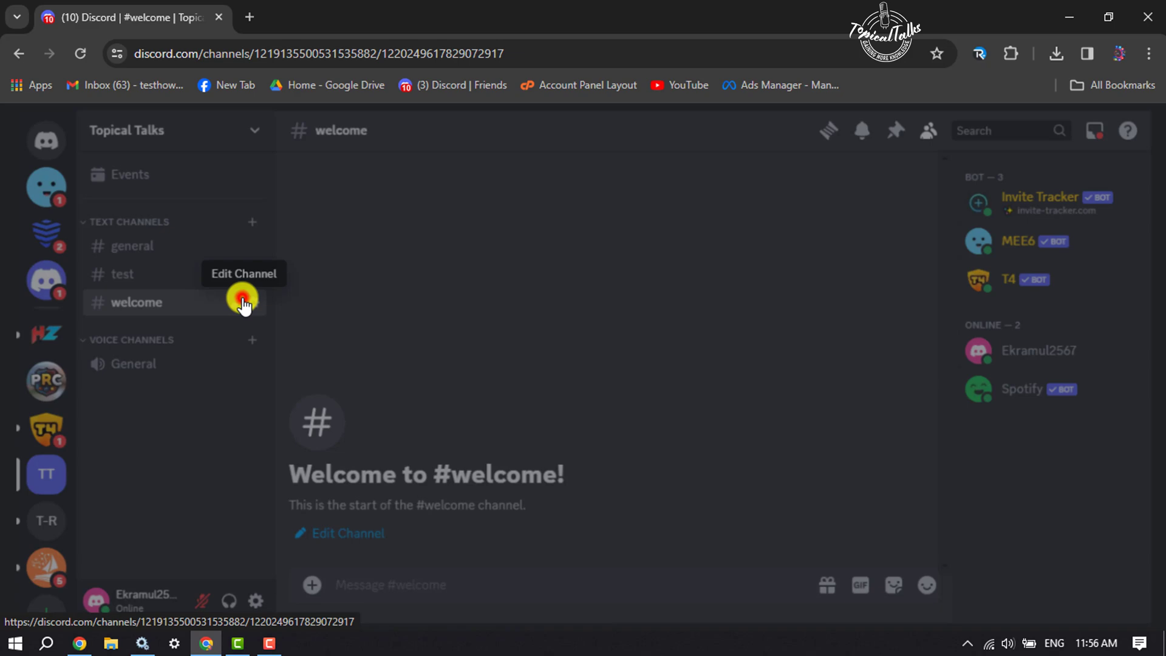
click(262, 215)
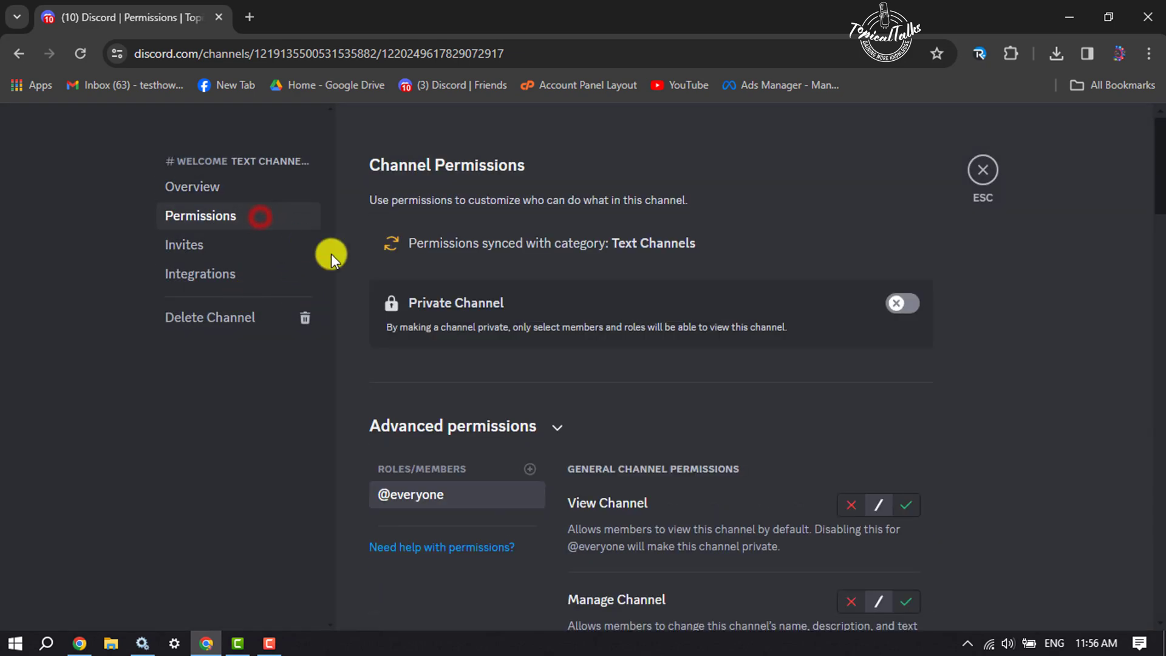
scroll(770, 565, down, 5)
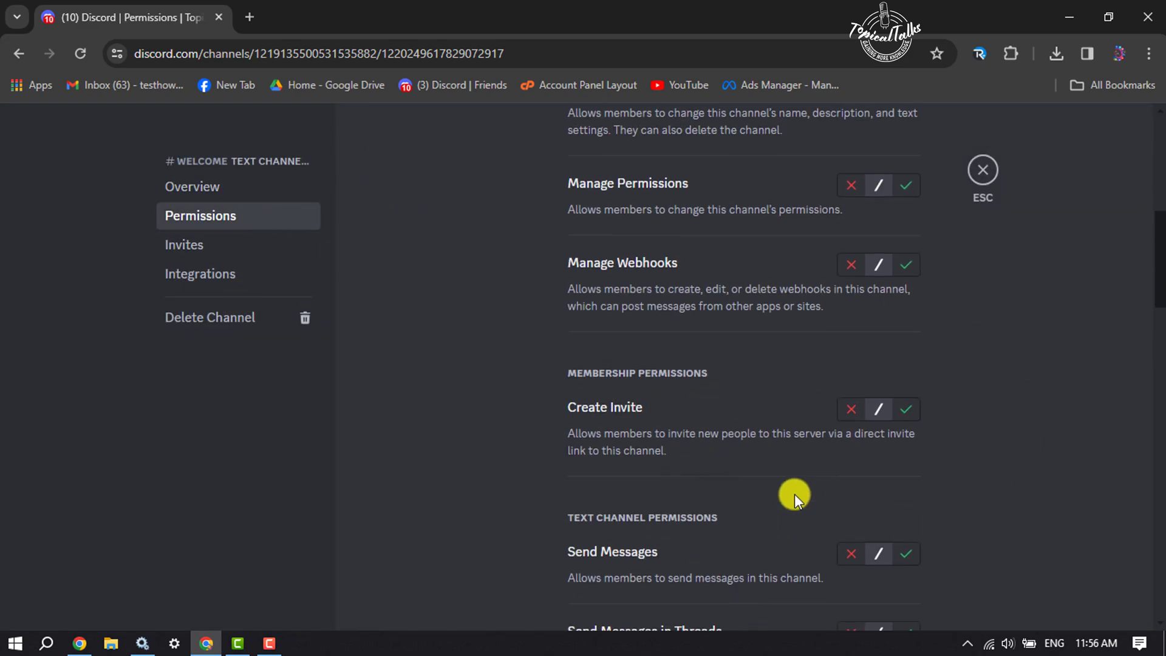
scroll(795, 494, up, 5)
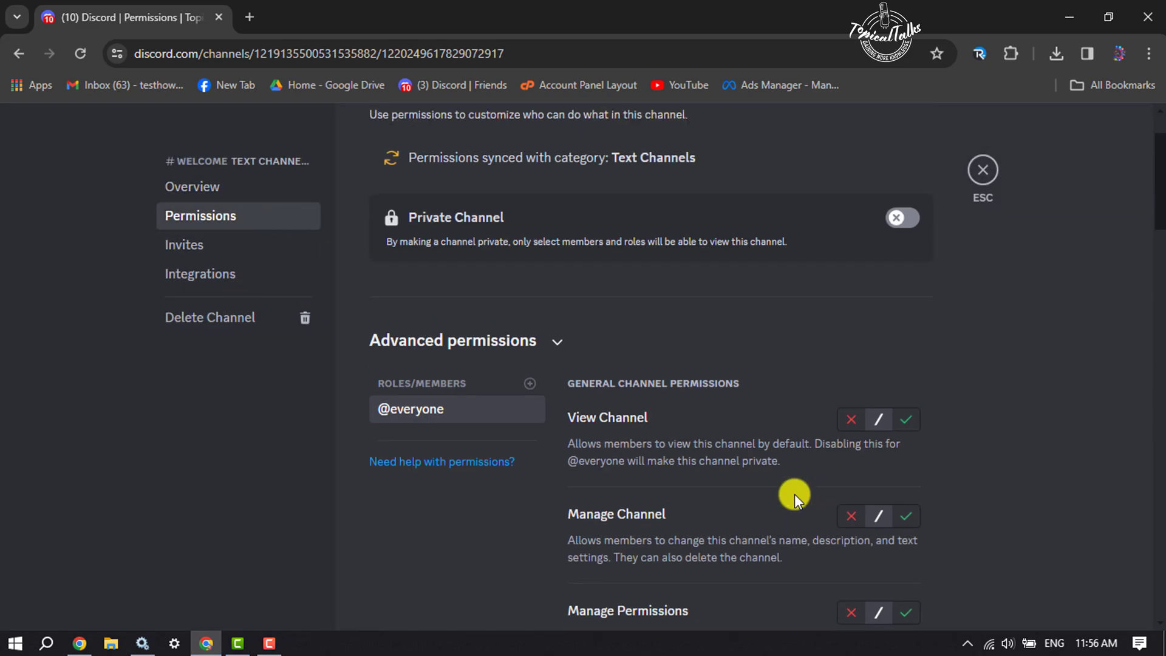
click(983, 170)
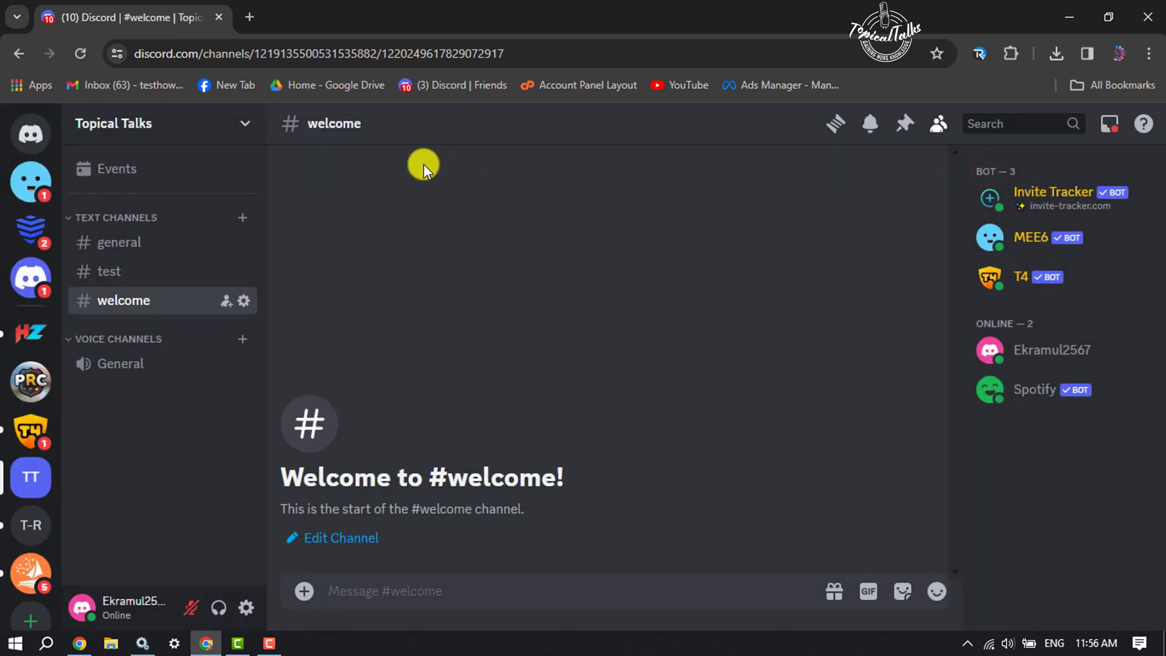
Step: Search the App Directory for 'dyno' and open the Dyno result
click(201, 133)
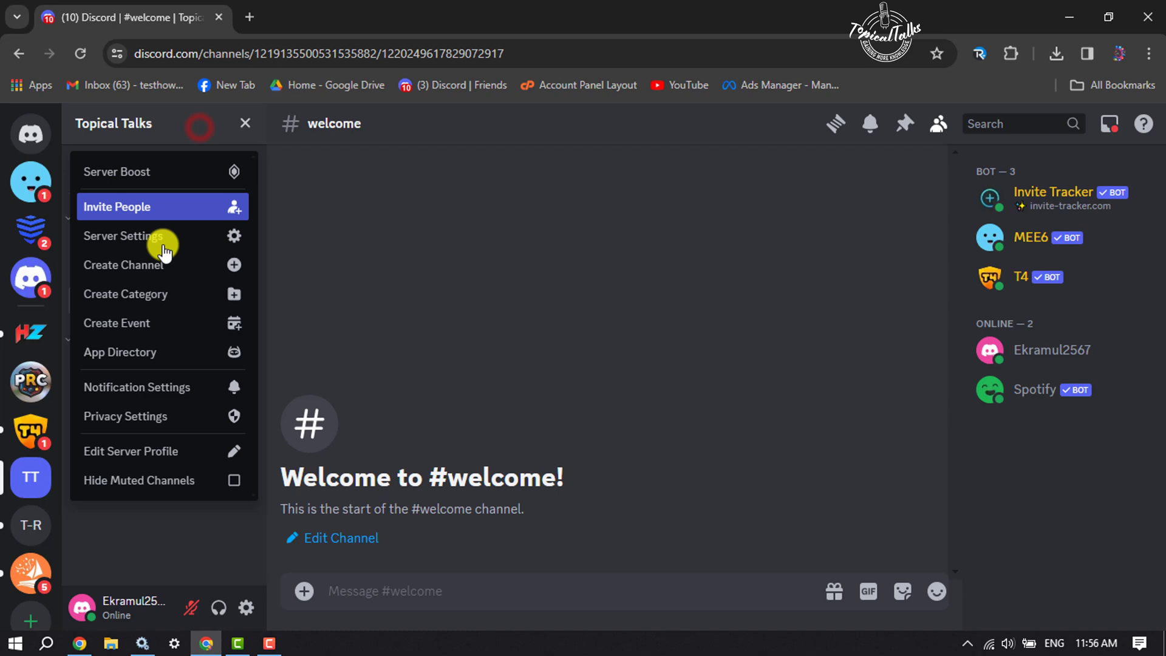
click(139, 355)
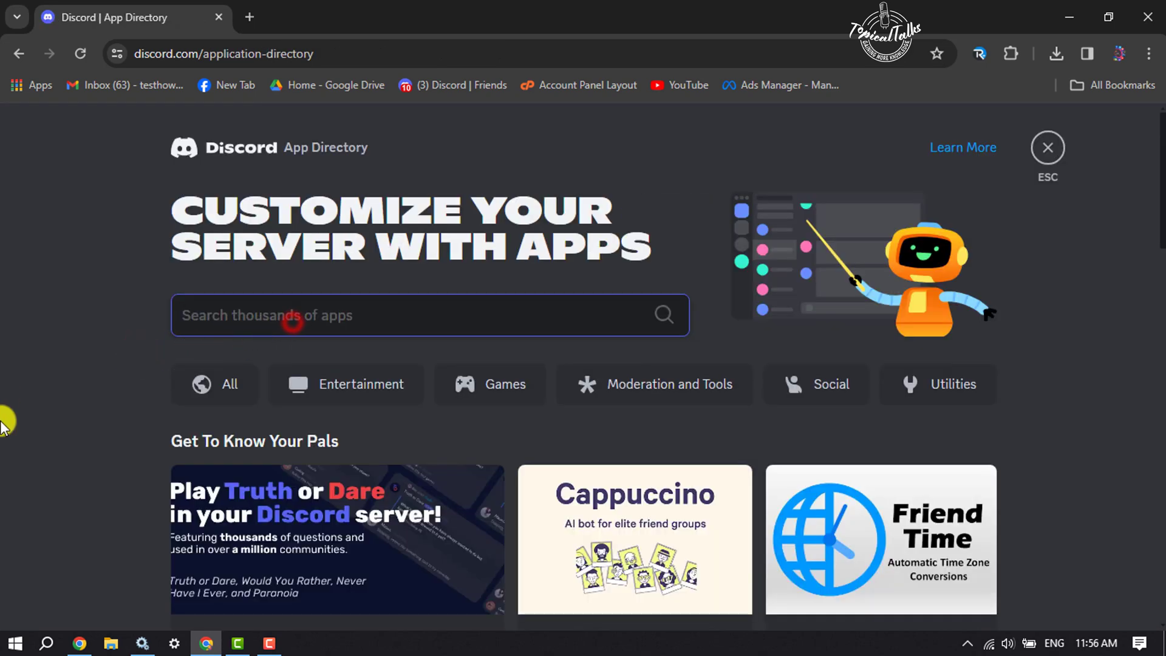
text(dyno)
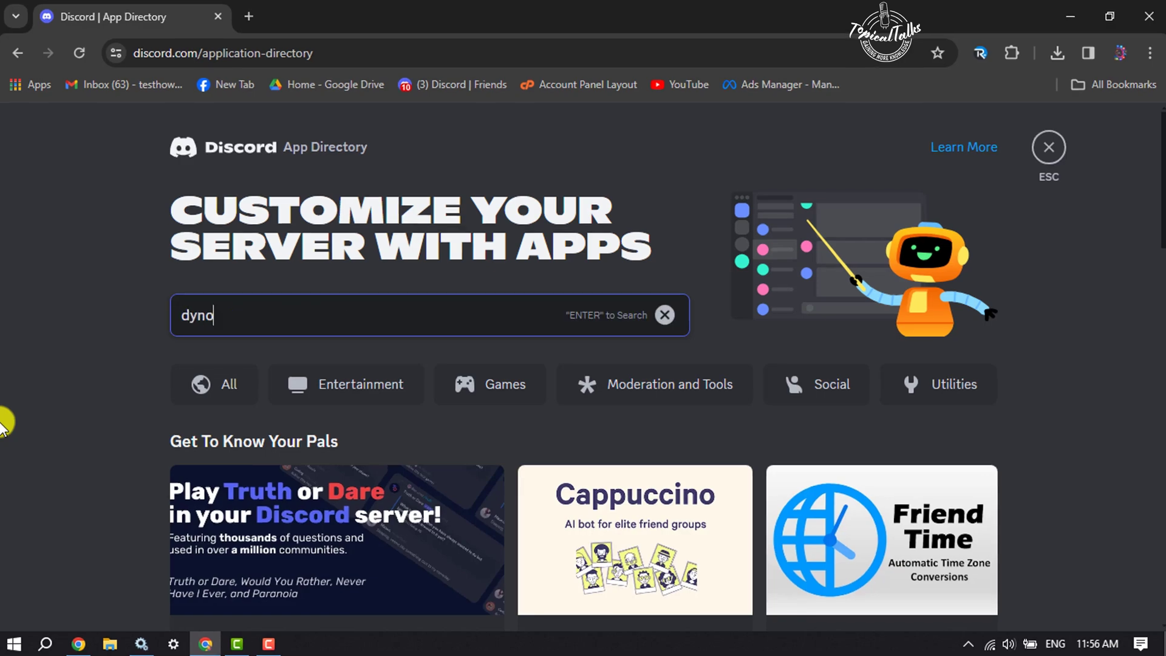
key(Return)
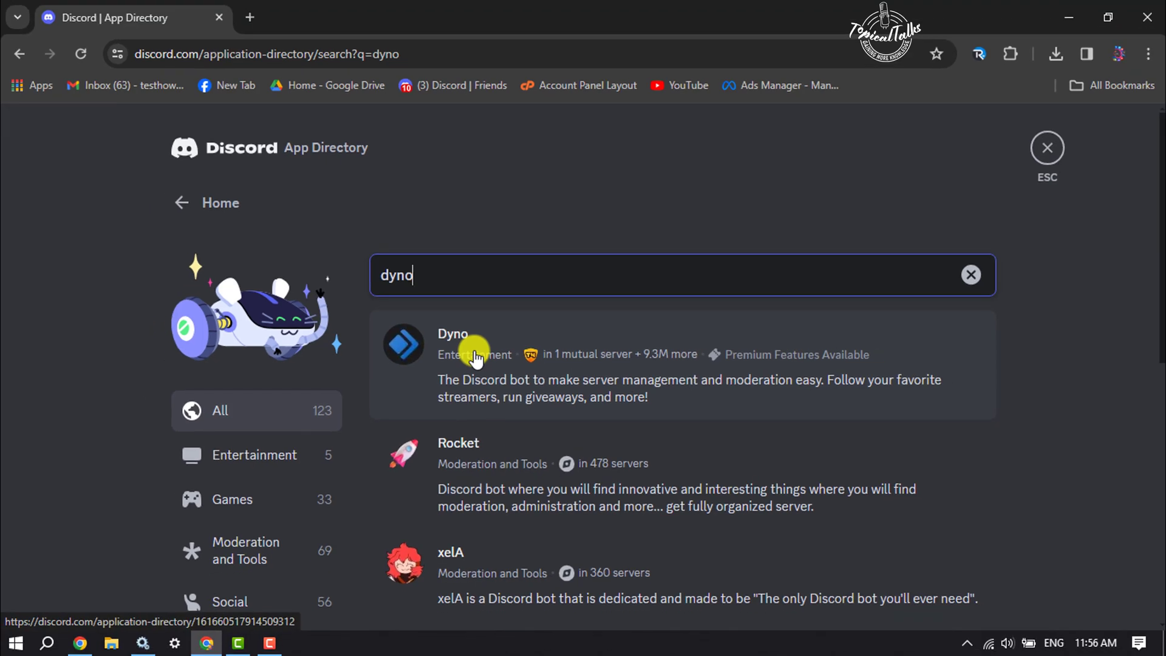
click(476, 358)
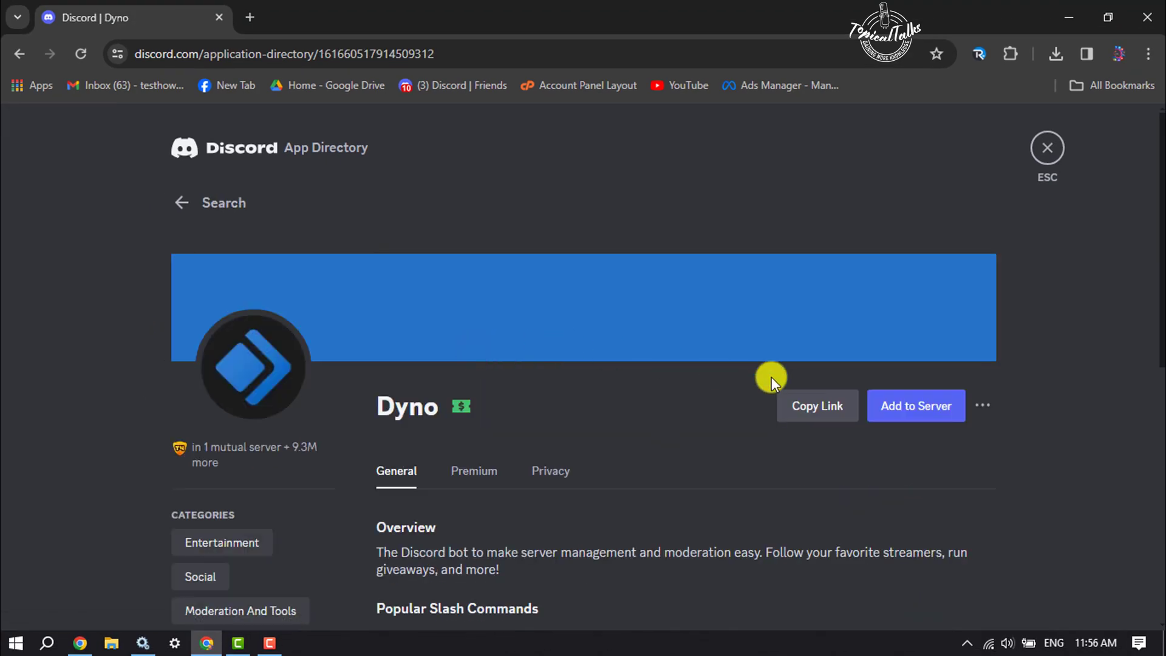
Step: Add Dyno to Topical Talks and authorize its requested permissions
click(917, 413)
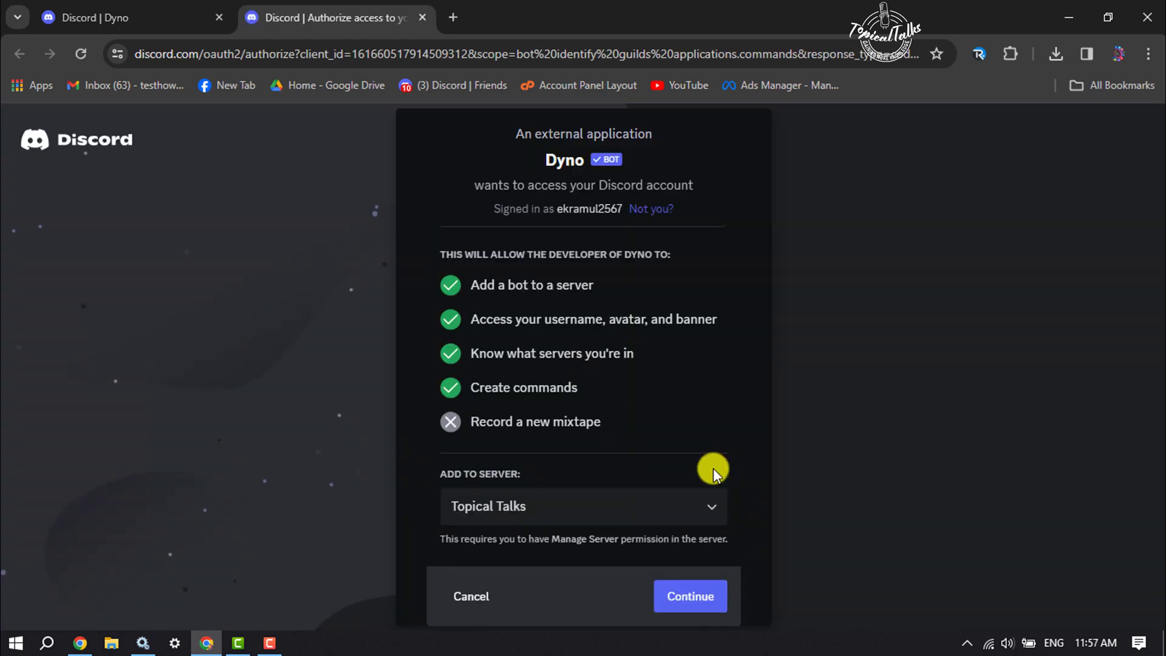
click(694, 598)
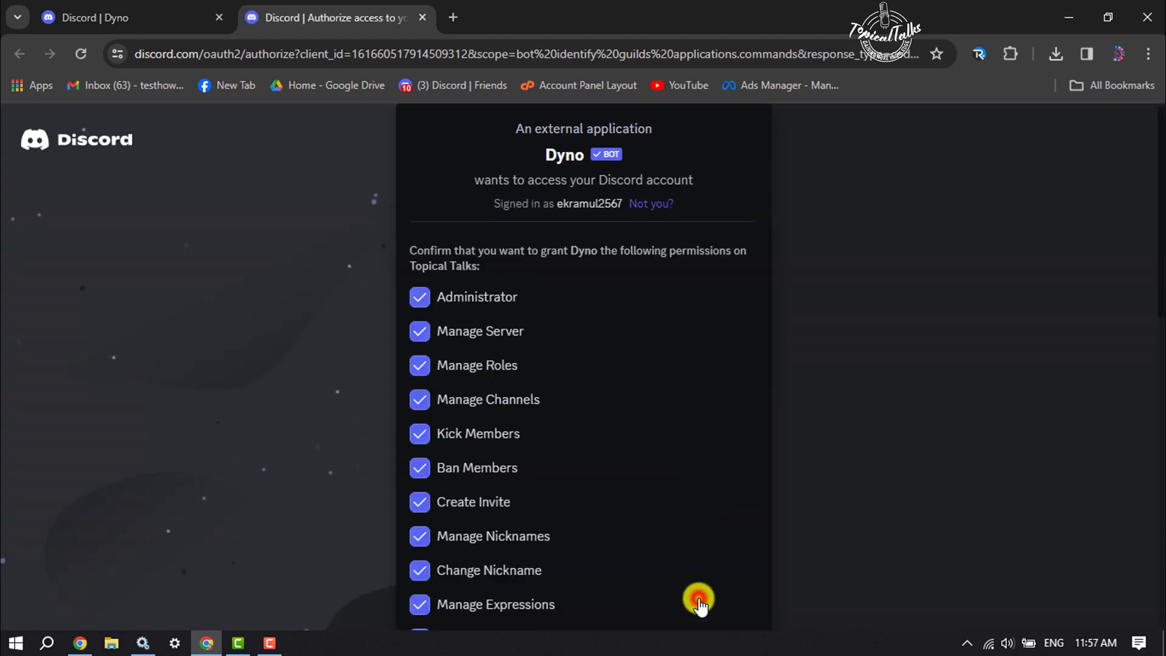
scroll(698, 592, down, 5)
scroll(694, 587, down, 2)
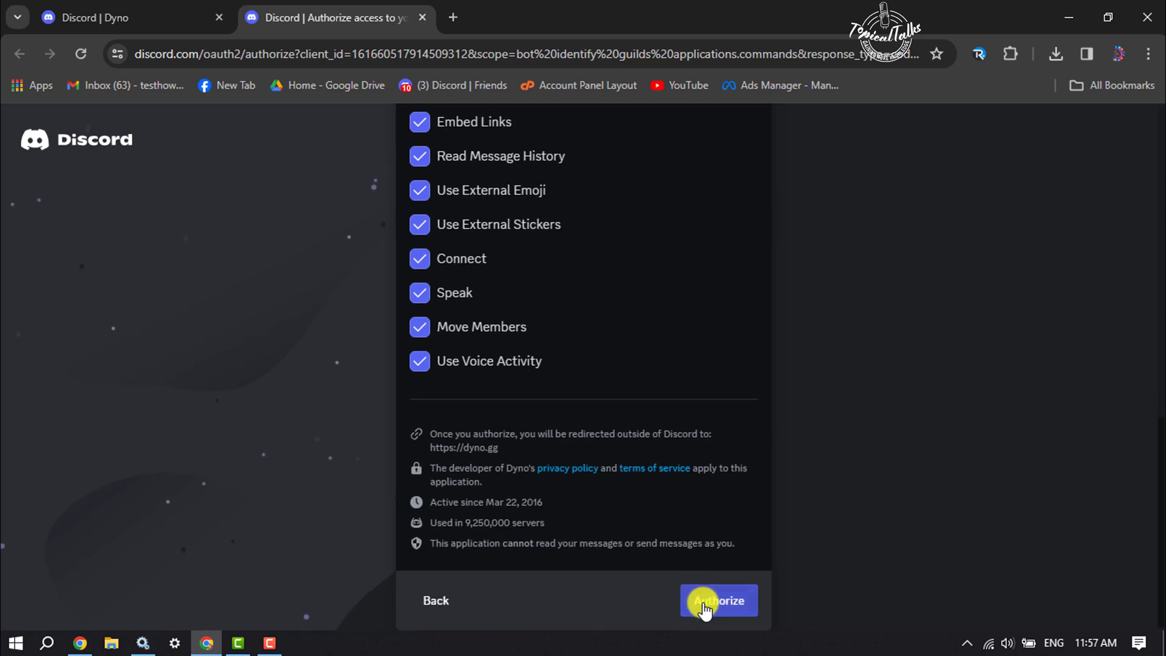
click(703, 605)
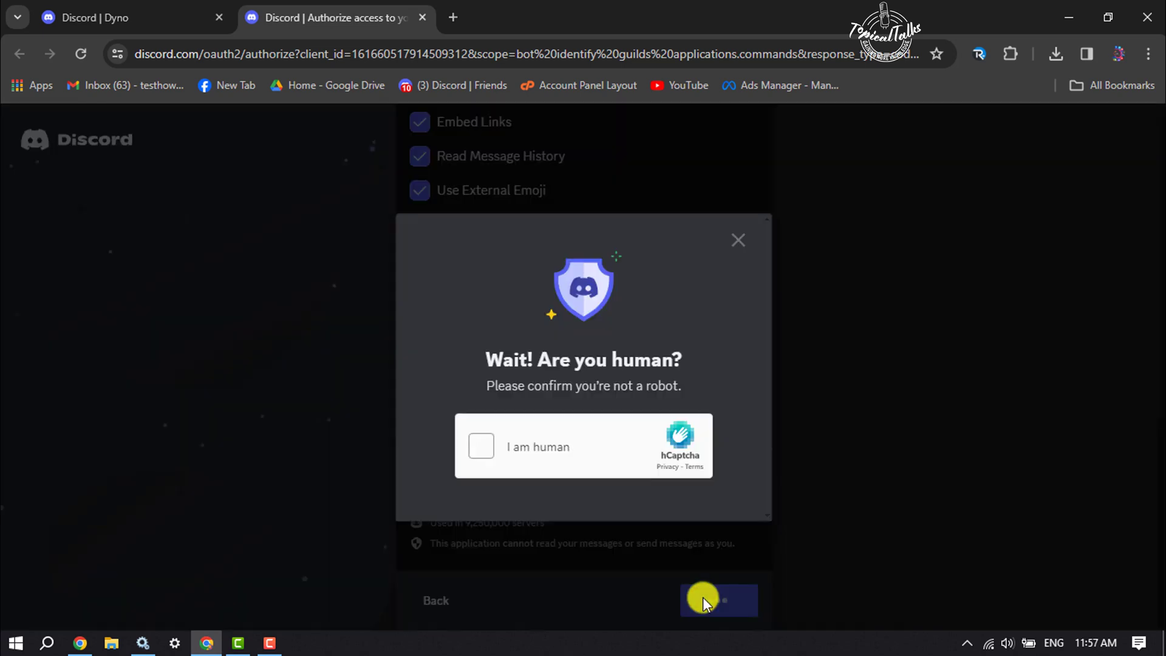
Step: Pass the human verification by picking the odd object in both challenge images
click(484, 442)
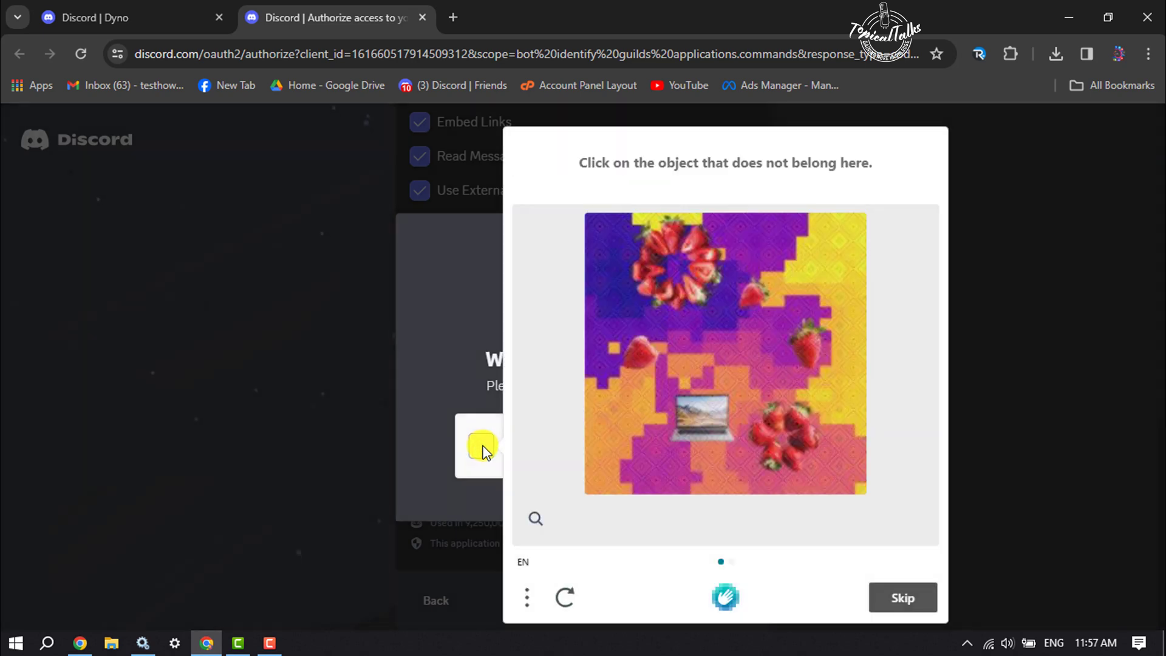
click(702, 430)
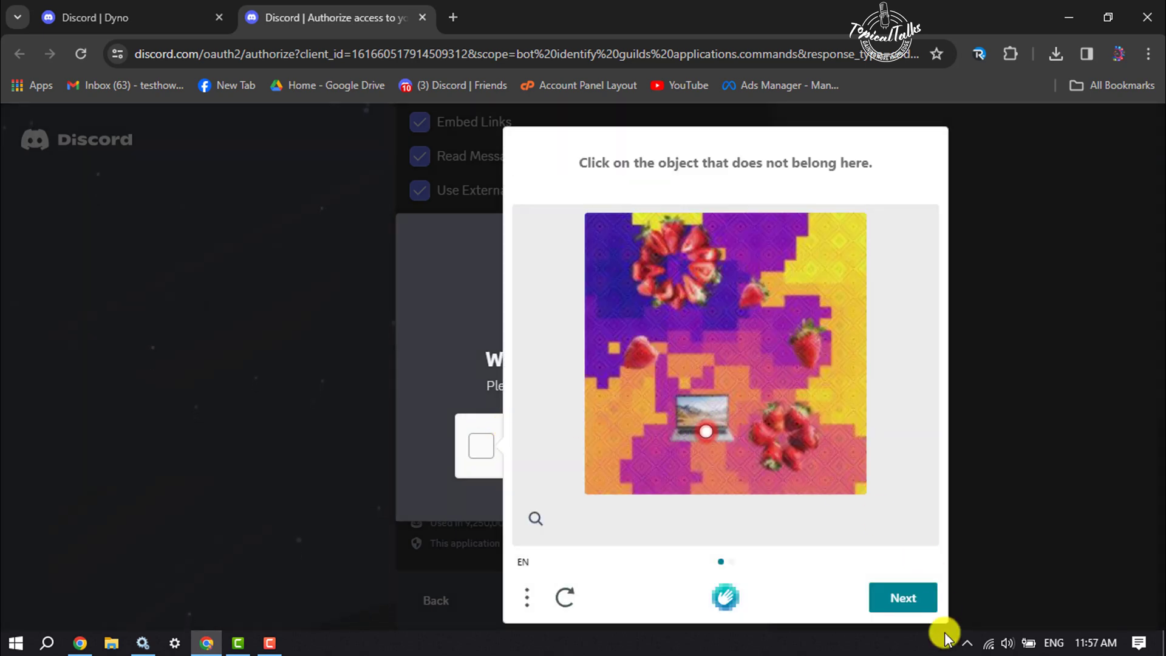
click(918, 614)
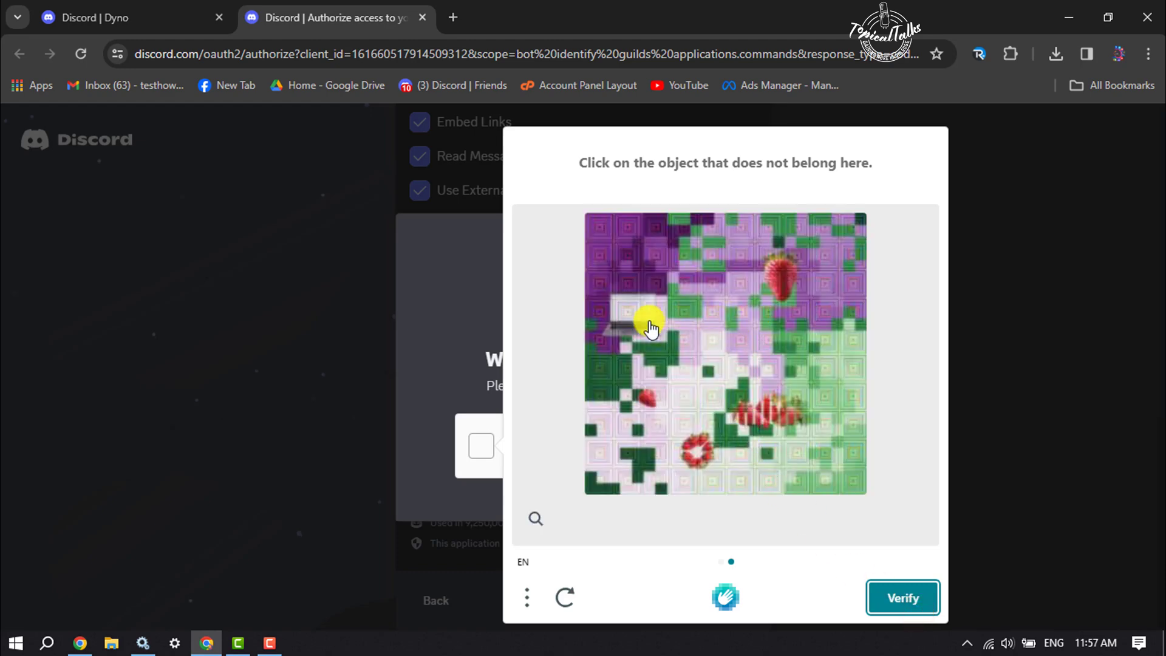
click(644, 318)
click(923, 601)
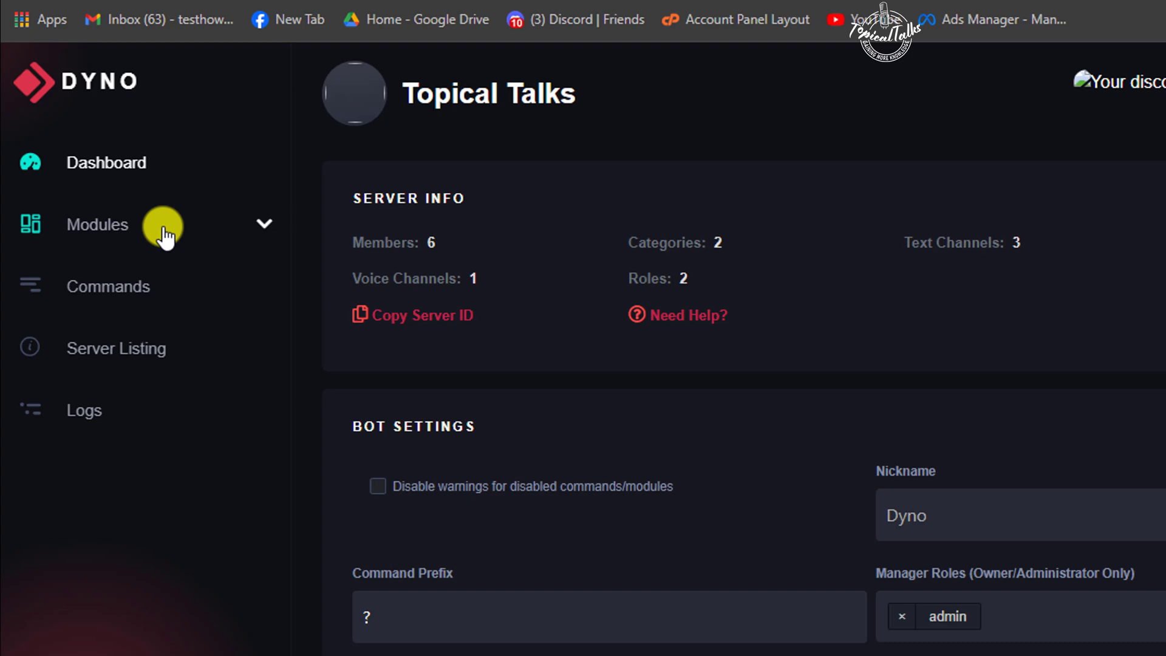
Step: Expand the Modules list in the Dyno dashboard sidebar for Topical Talks
click(207, 247)
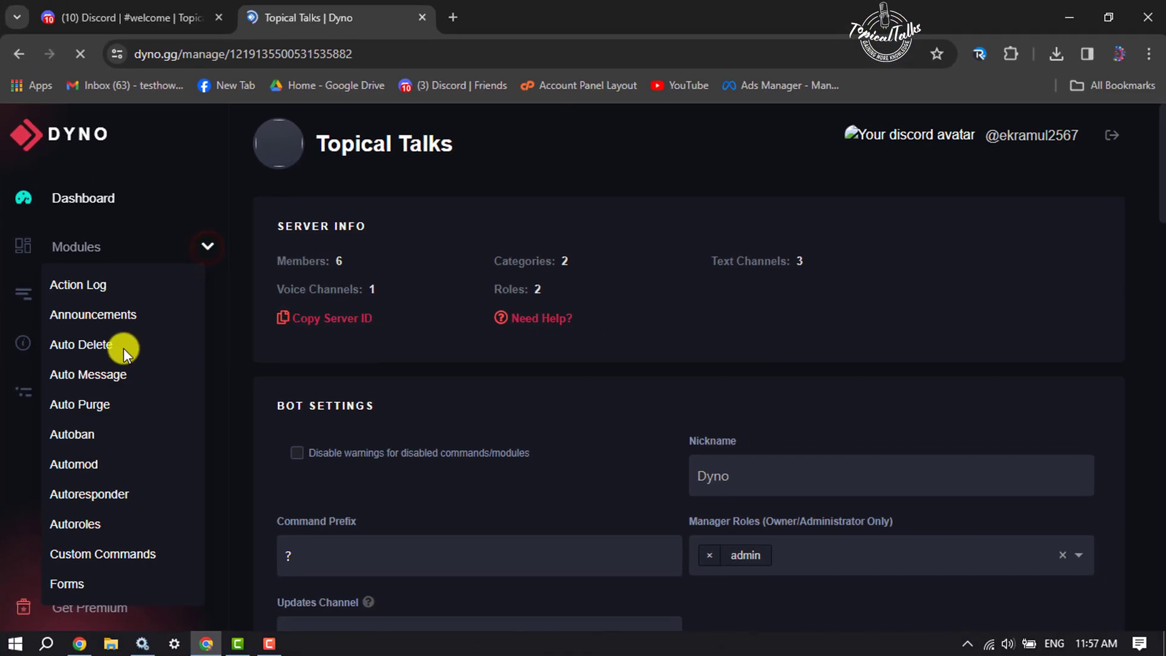
scroll(87, 502, down, 3)
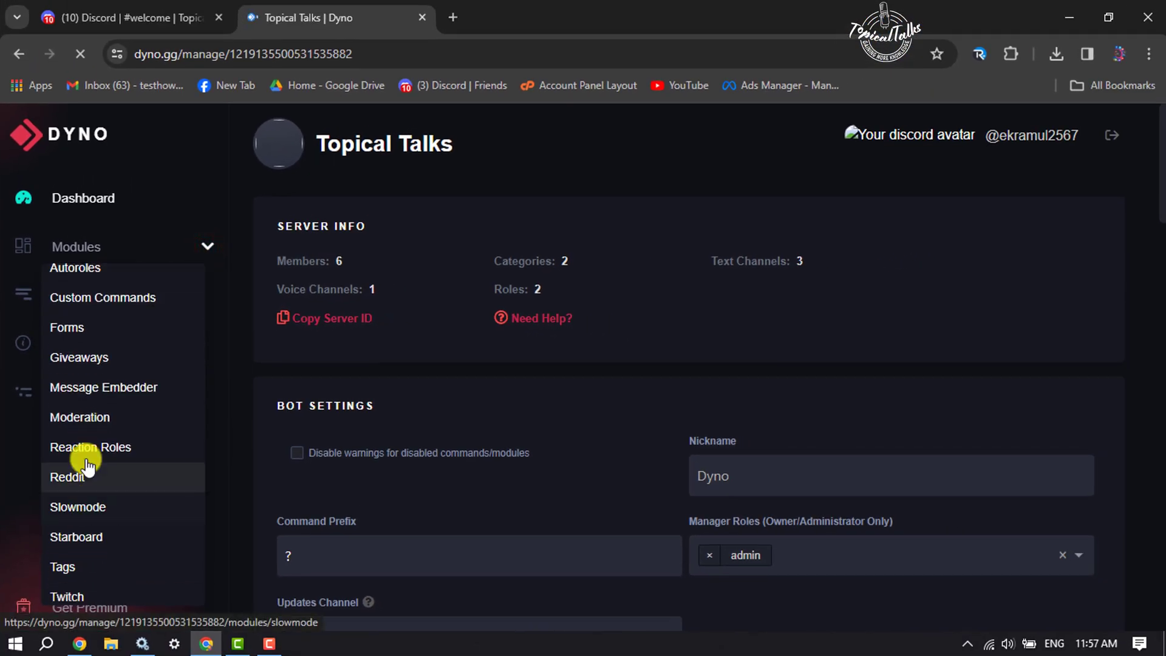
scroll(88, 510, down, 2)
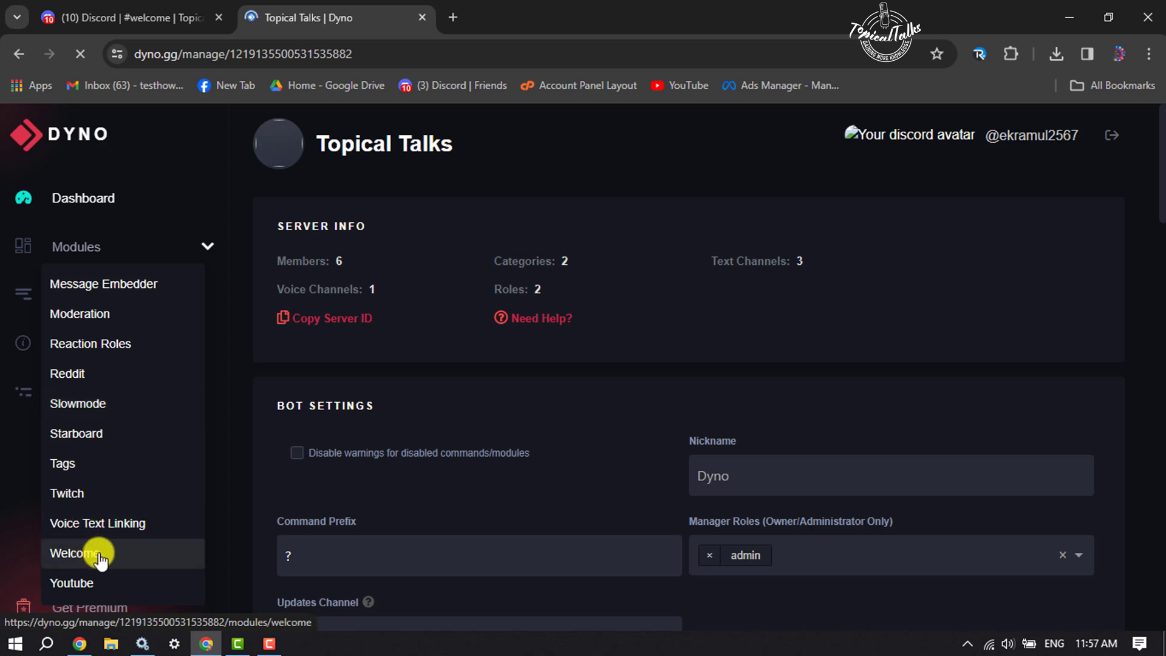
Step: Enable Dyno's Welcome module with the Message type, posting to the #welcome channel
click(79, 560)
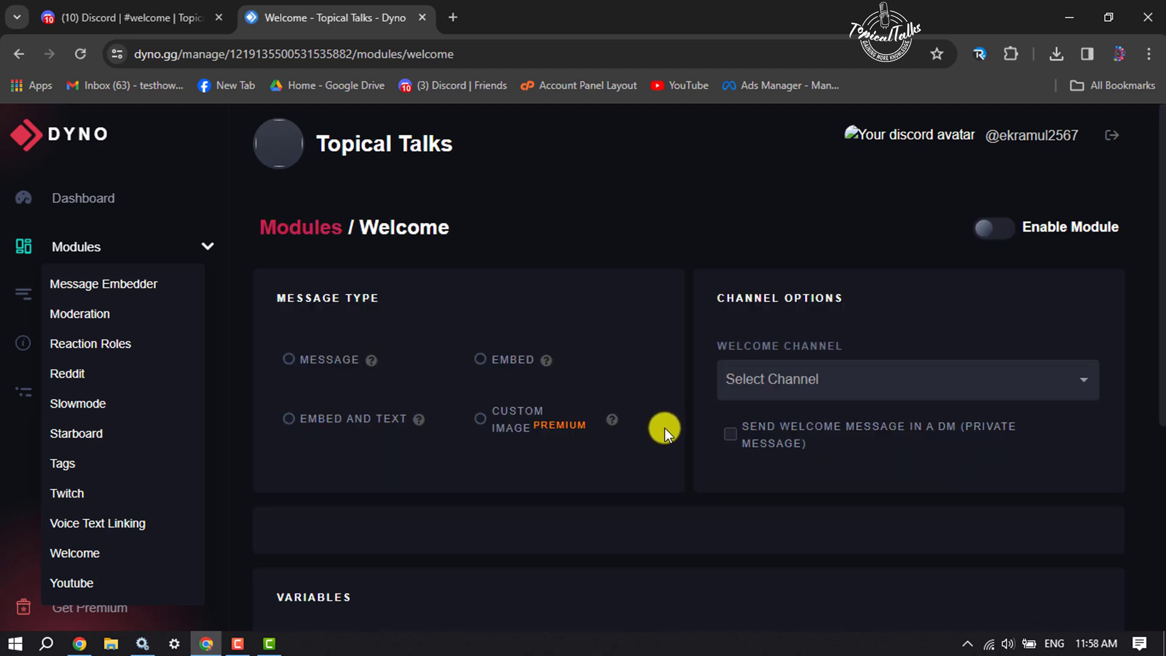
click(1003, 226)
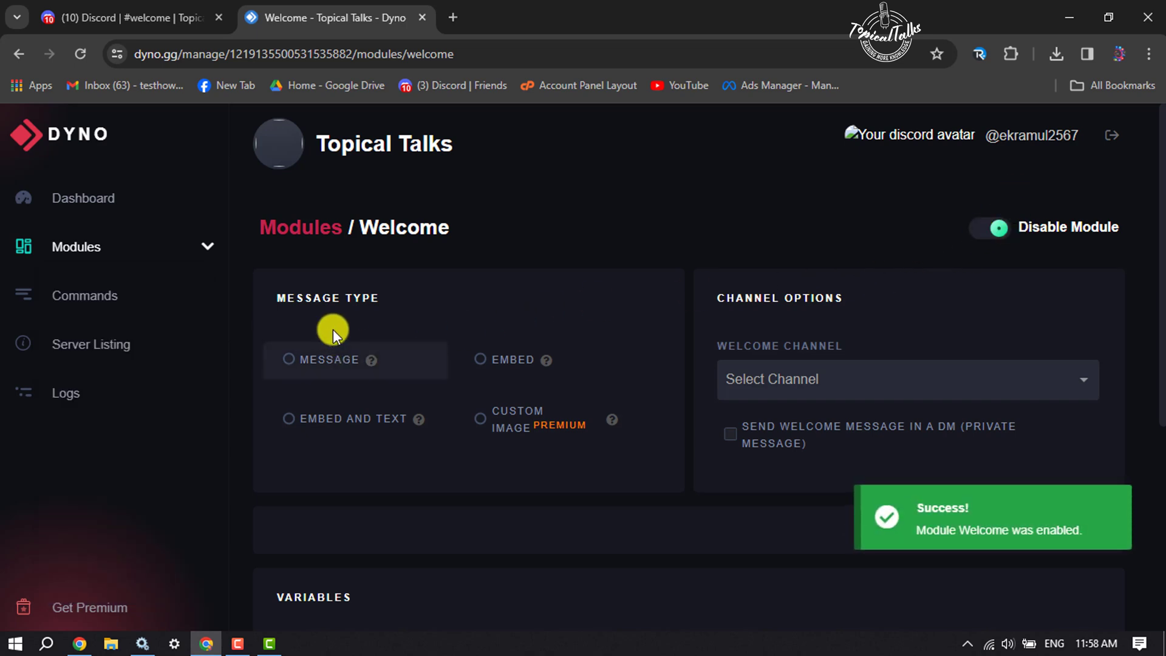
click(290, 360)
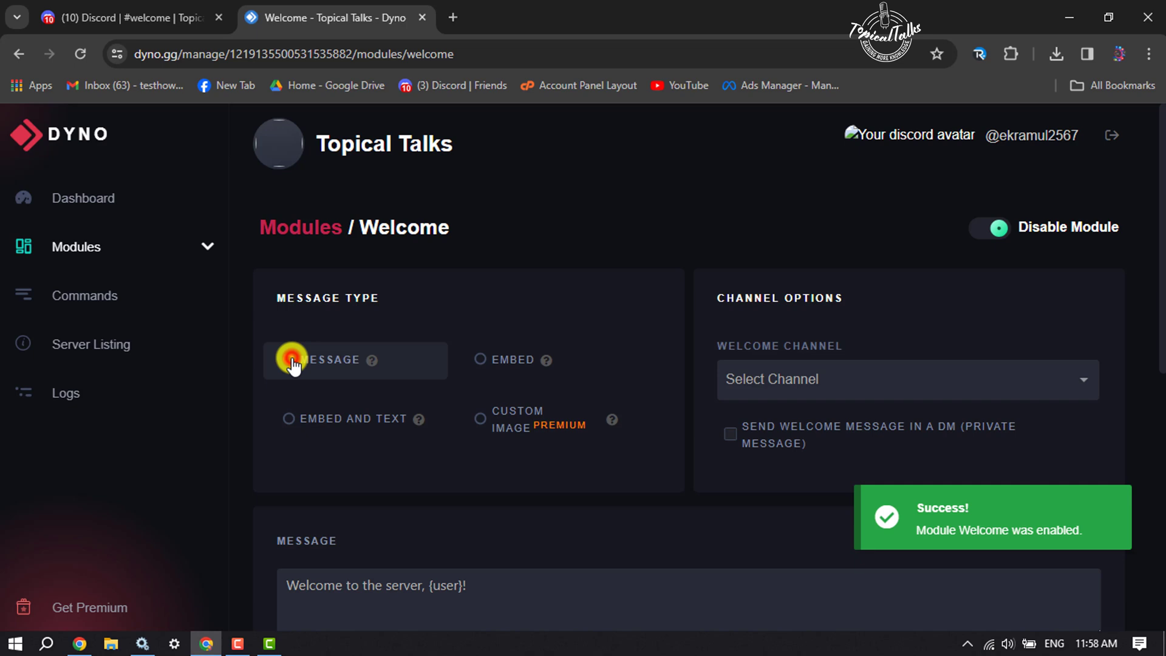
click(775, 381)
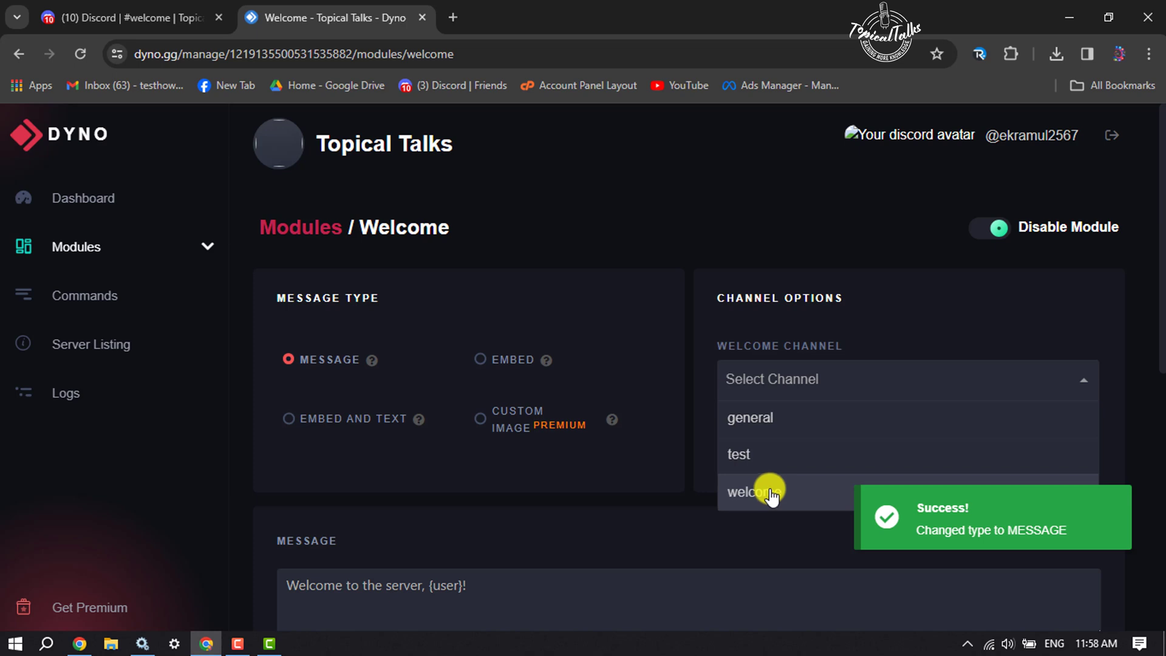
click(769, 492)
scroll(800, 387, down, 1)
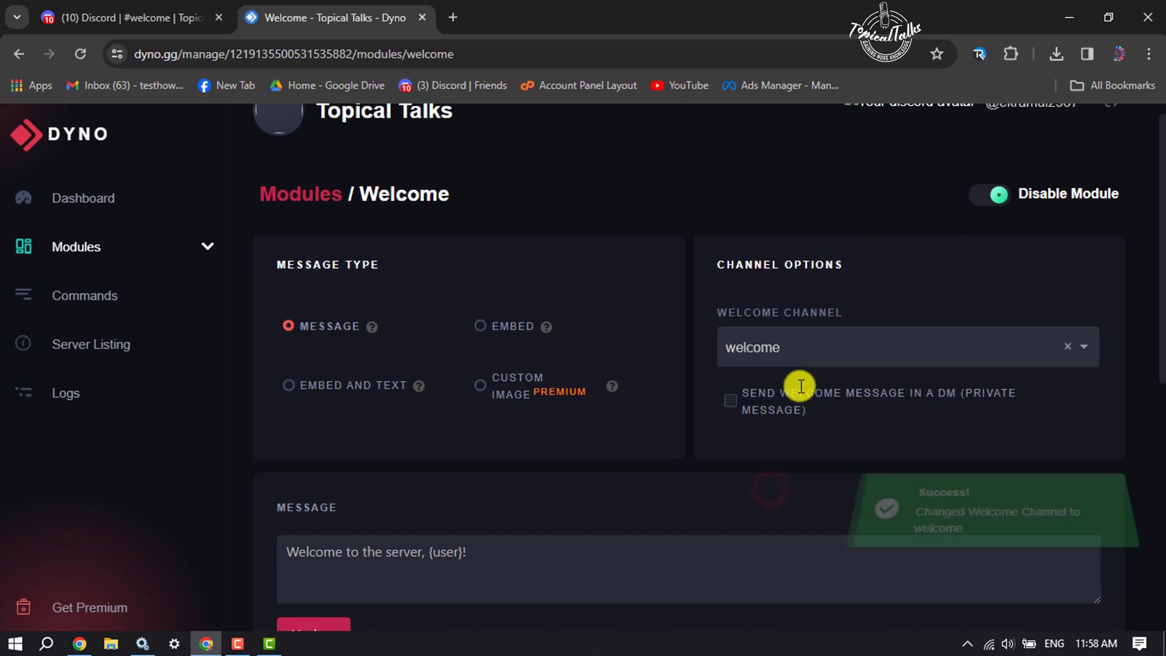
scroll(800, 387, down, 3)
click(419, 312)
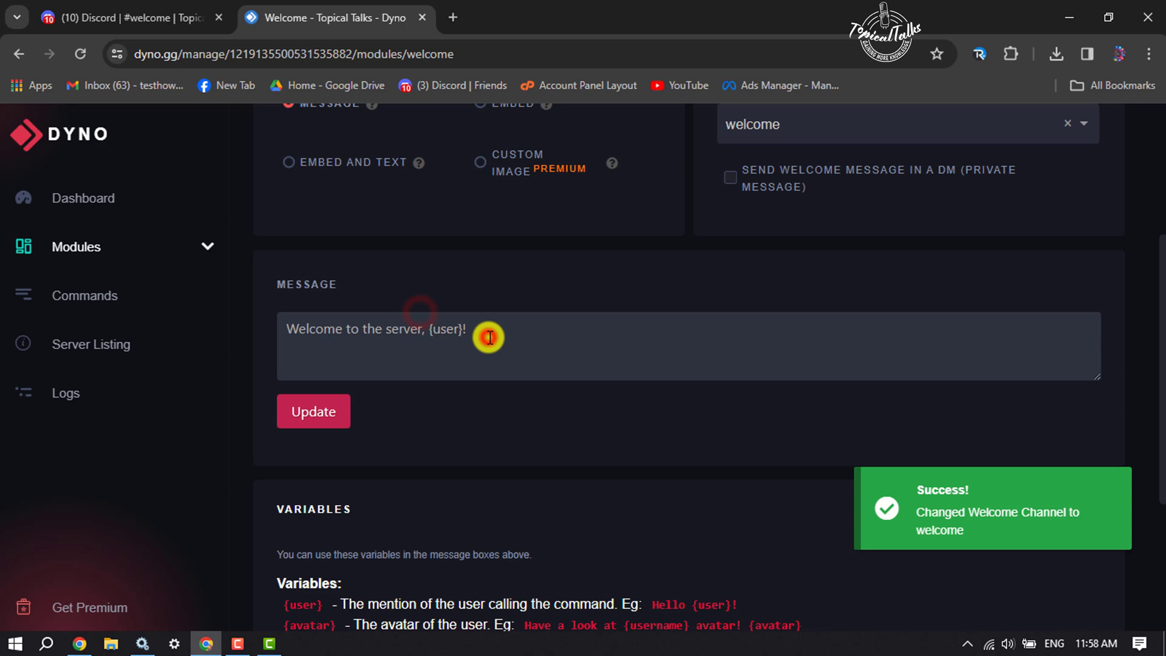
scroll(489, 338, up, 1)
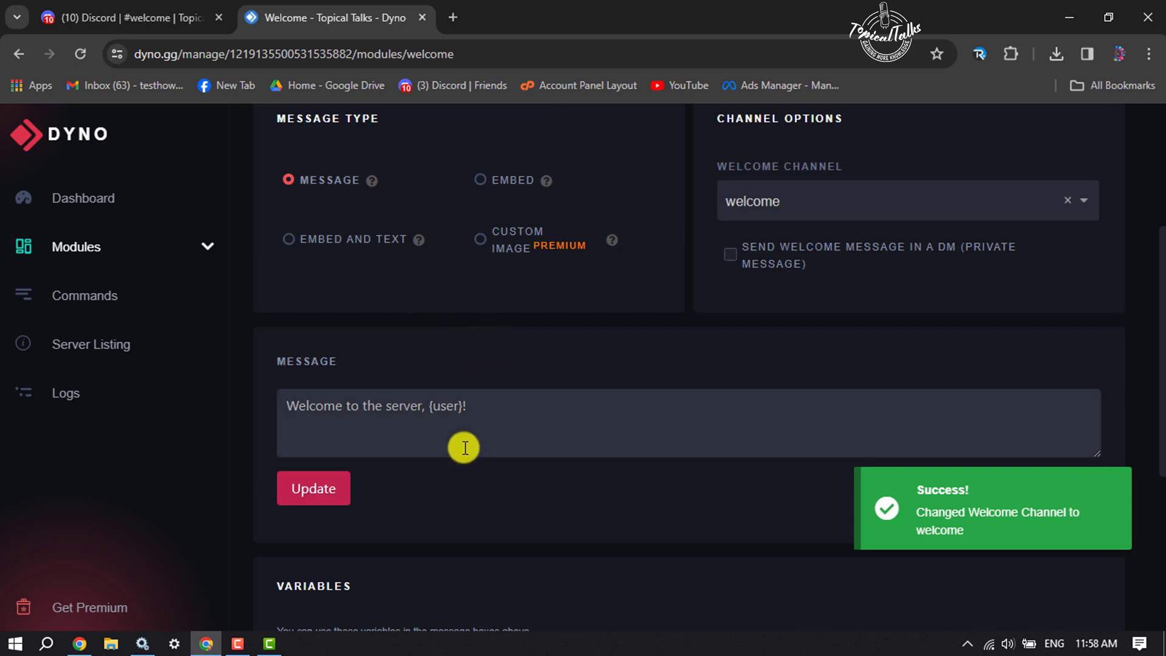
scroll(468, 383, up, 1)
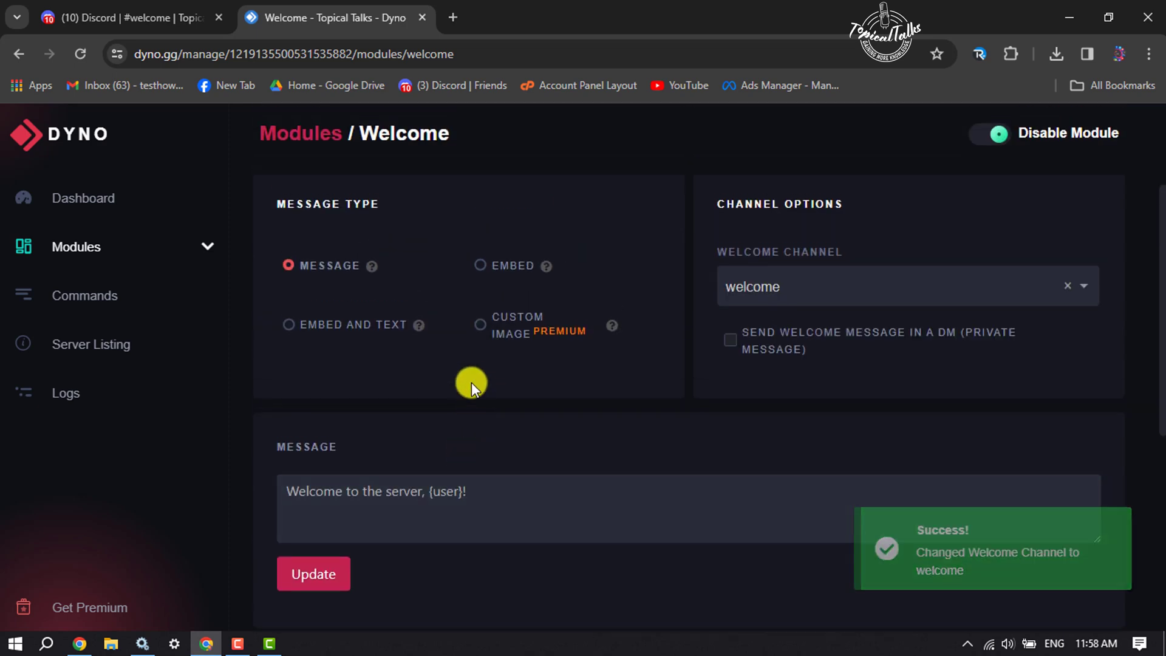
Step: Switch the welcome message type to Embed with a red colour
click(477, 264)
scroll(479, 448, down, 1)
scroll(479, 447, down, 3)
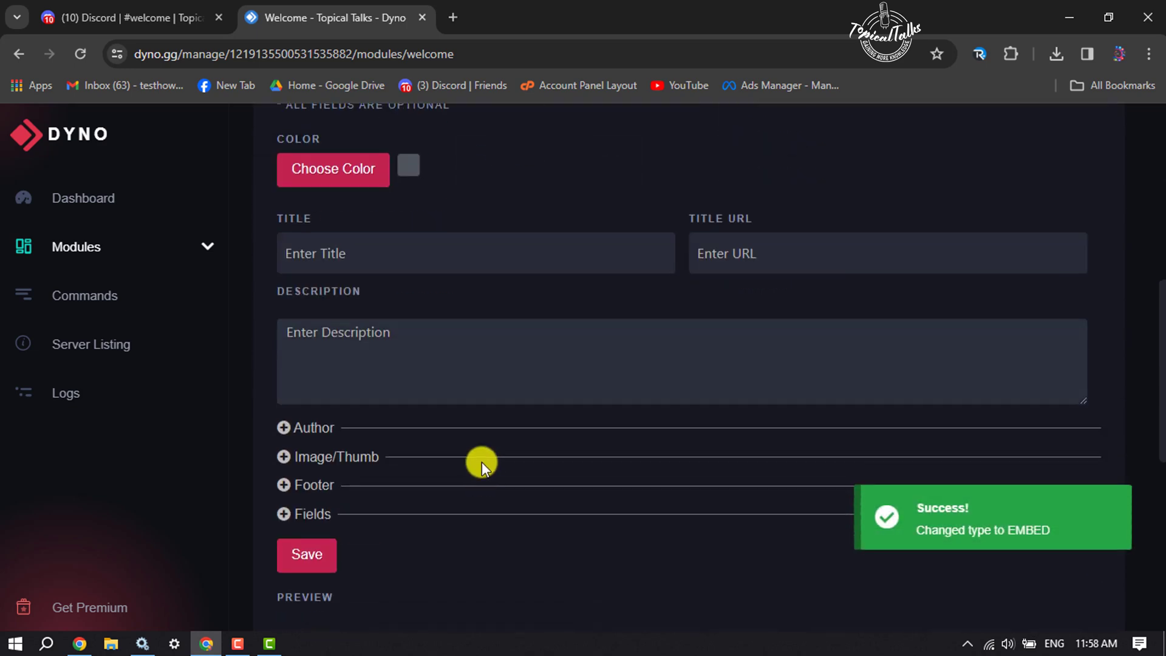
scroll(482, 478, up, 1)
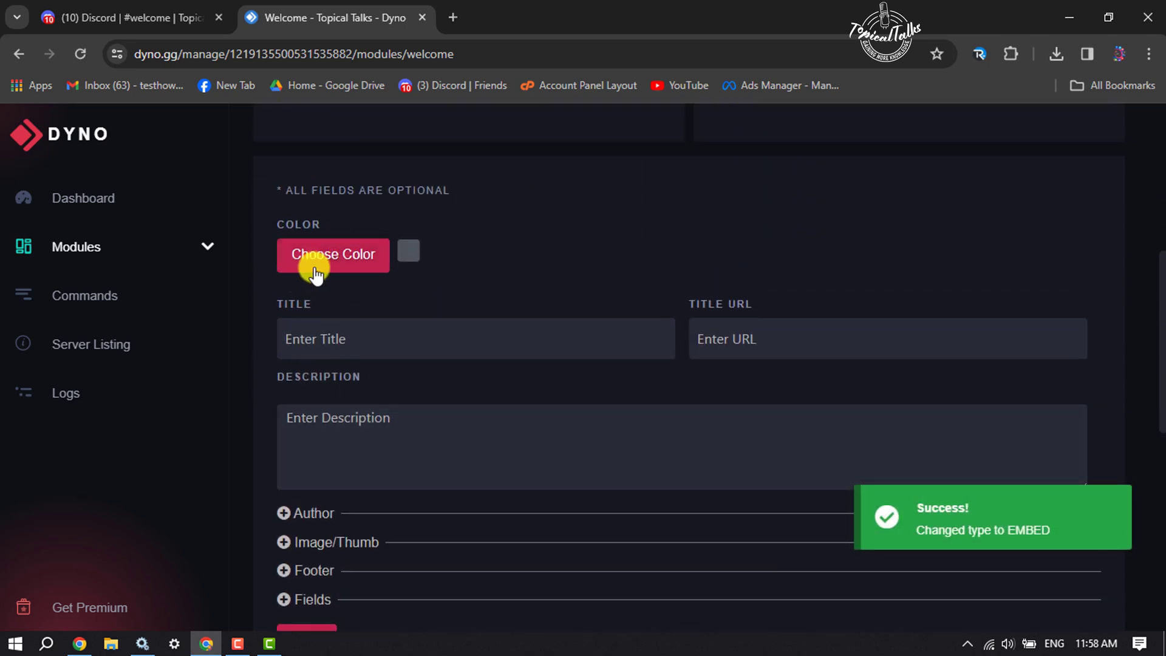
click(349, 259)
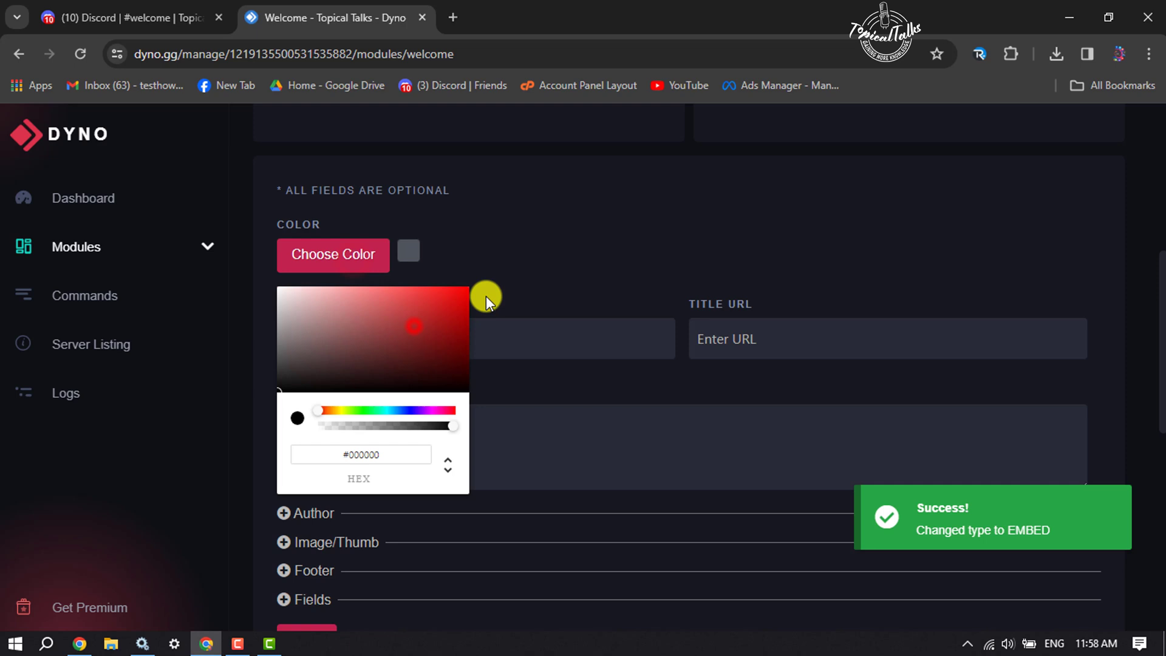
click(528, 243)
Step: Give the embed title 'Topical Talks', description 'welcome' and author name 'test'
click(425, 342)
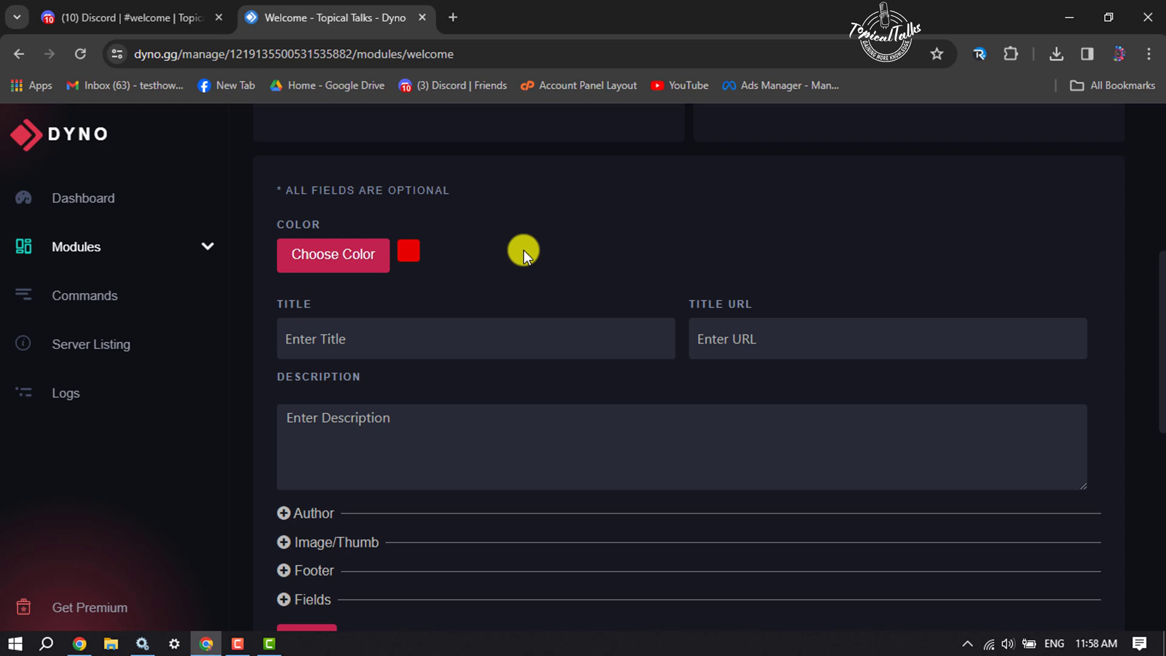
text(Topical Talks)
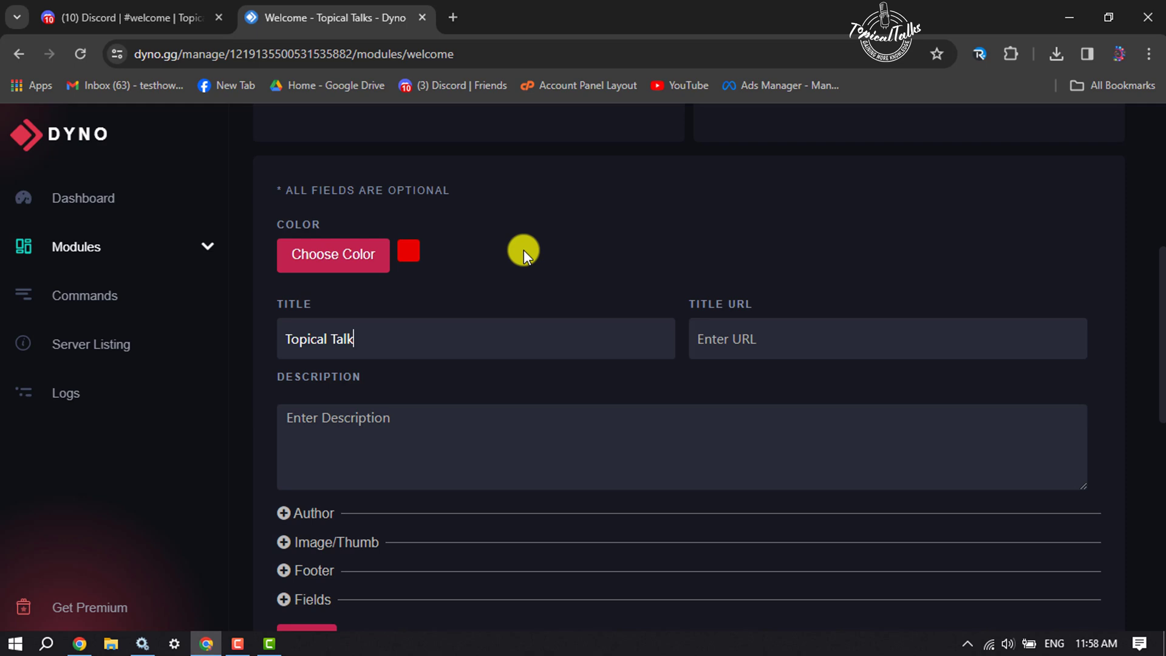
click(799, 344)
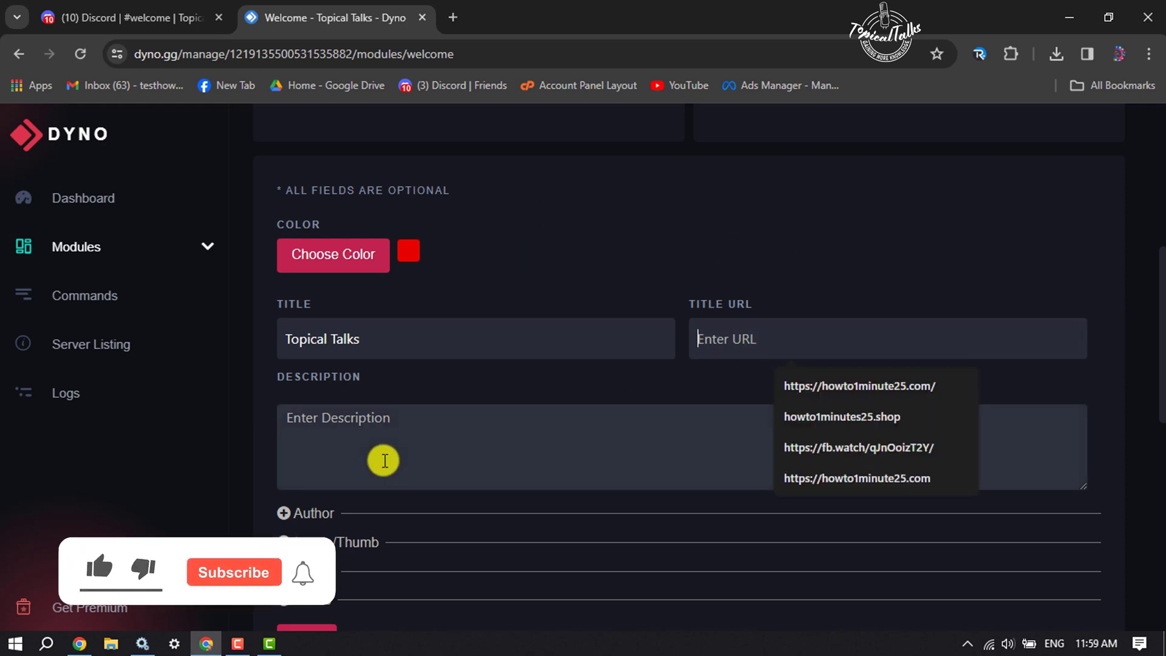
click(385, 447)
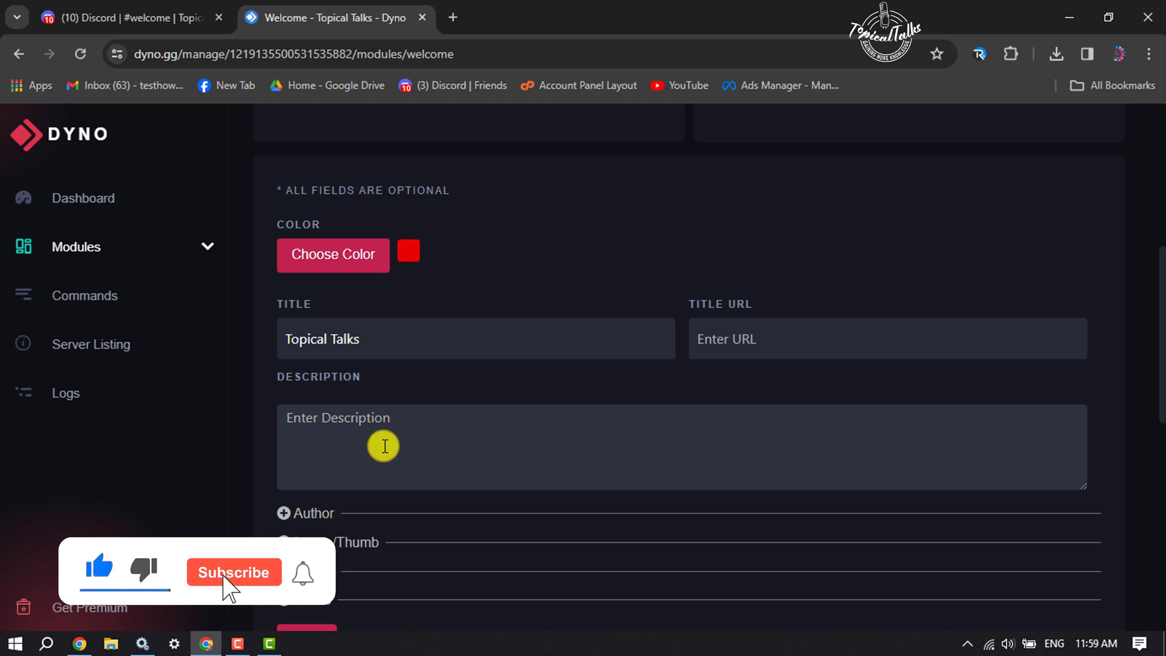
text(welcome)
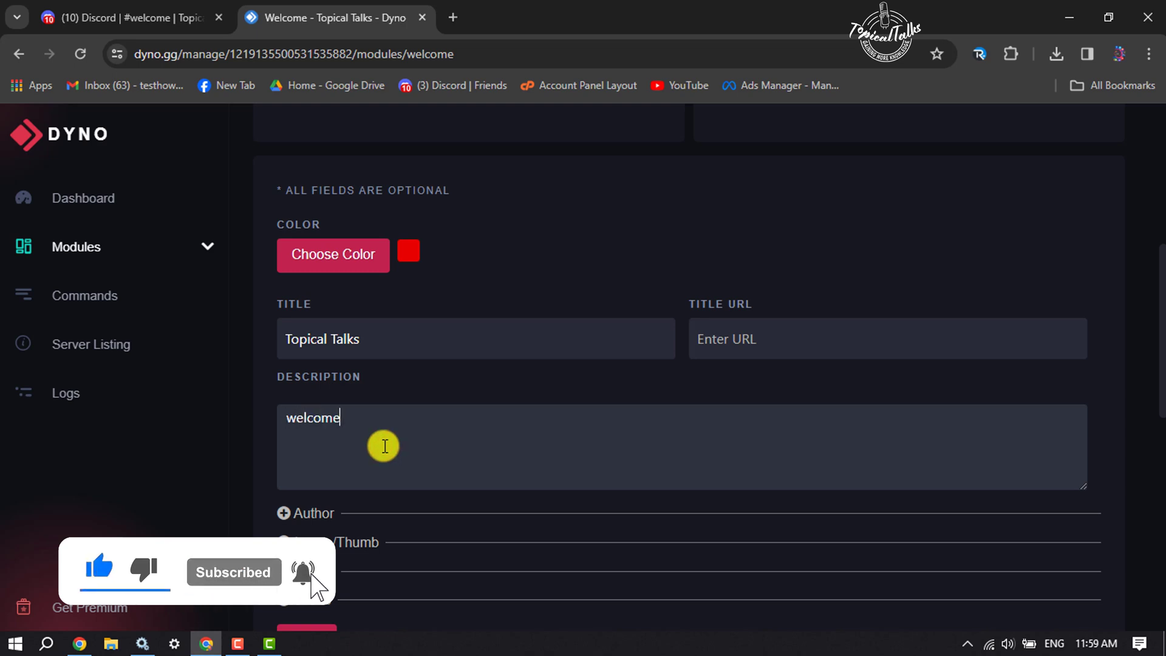
click(299, 517)
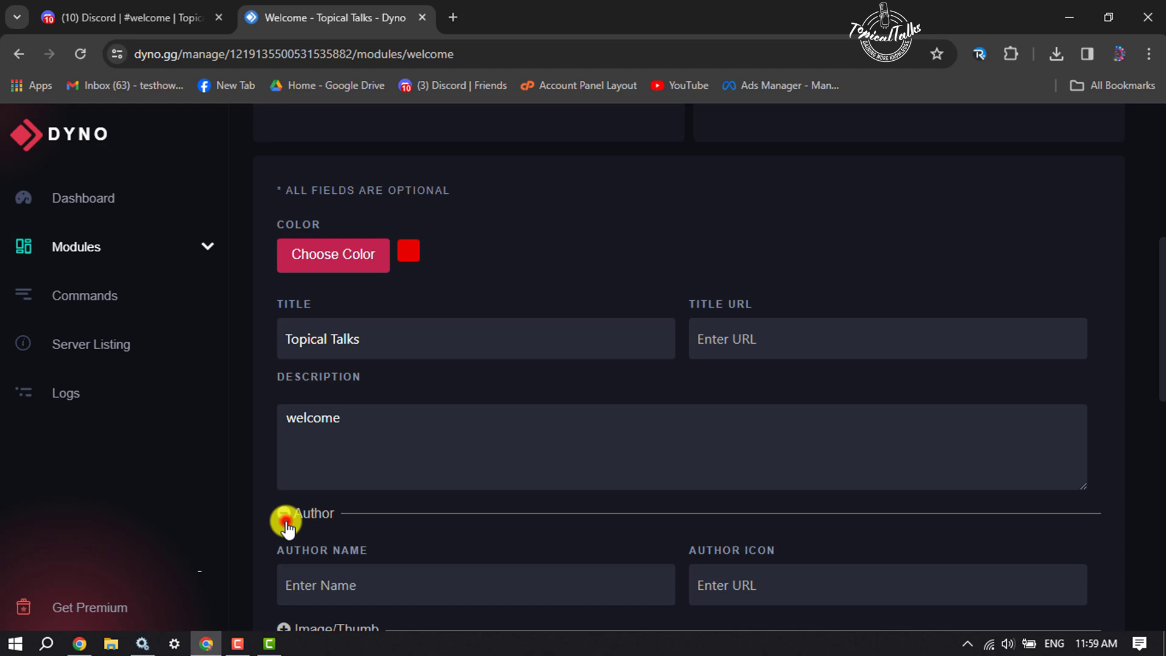
scroll(427, 378, down, 2)
click(409, 422)
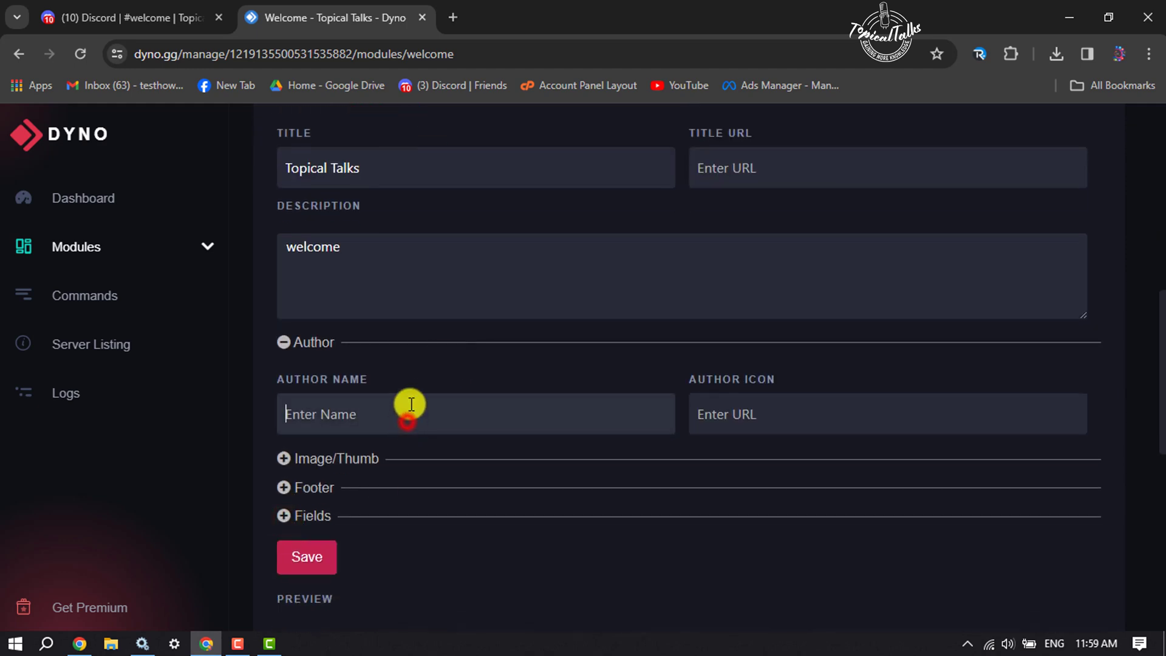
text(test)
scroll(410, 404, down, 3)
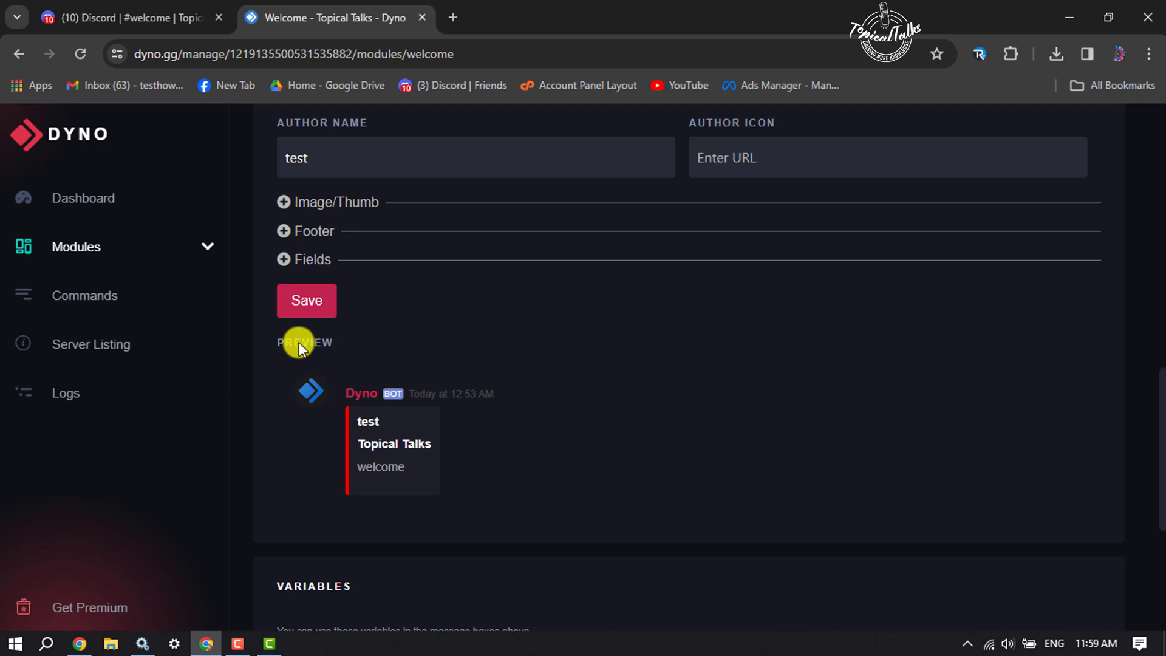
scroll(418, 377, up, 3)
scroll(429, 380, down, 4)
scroll(418, 377, down, 2)
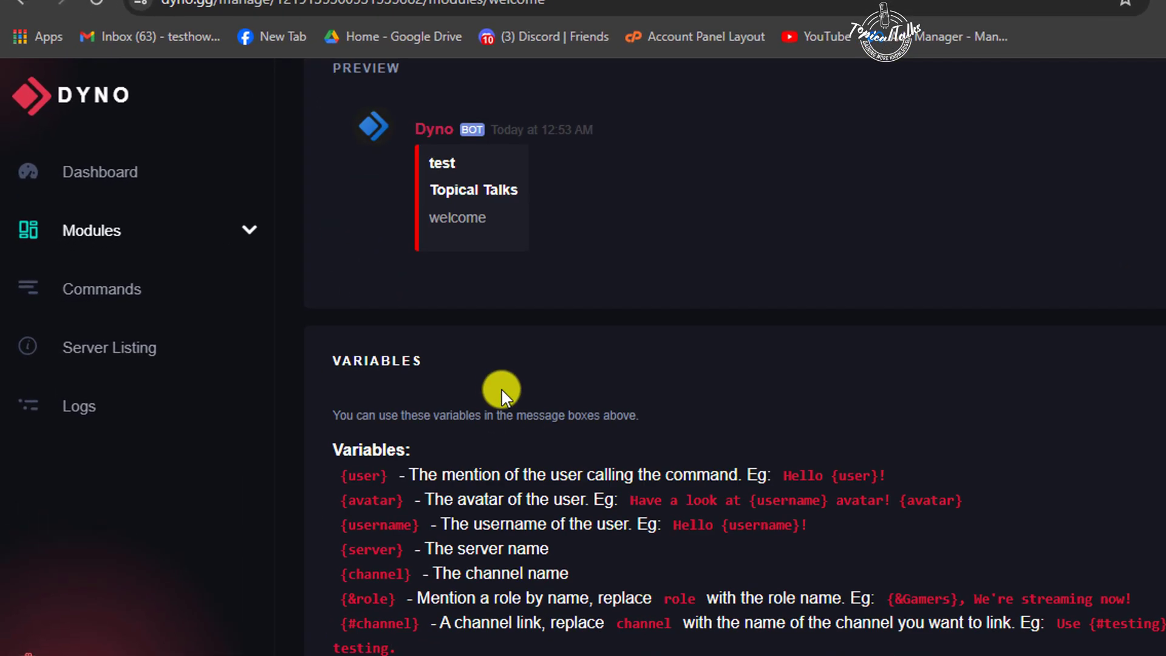
scroll(502, 388, down, 2)
drag(361, 343, 403, 522)
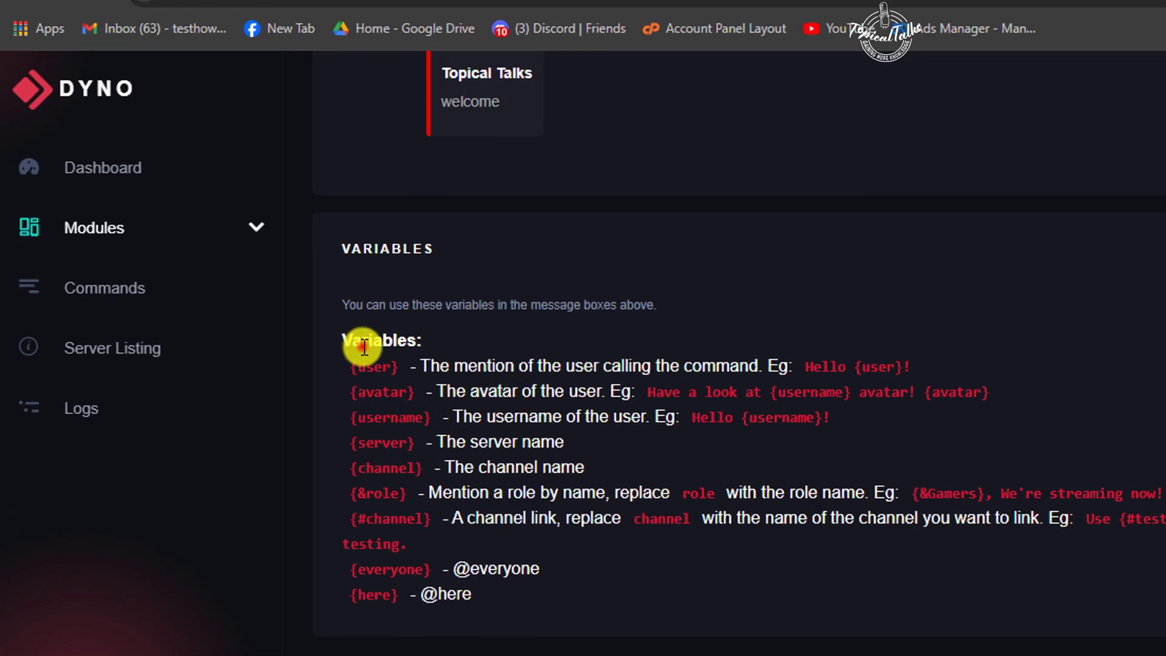
Step: Append the {user} variable after 'welcome' in the description, save, and return to Discord
click(404, 521)
drag(398, 366, 275, 358)
key(ctrl+c)
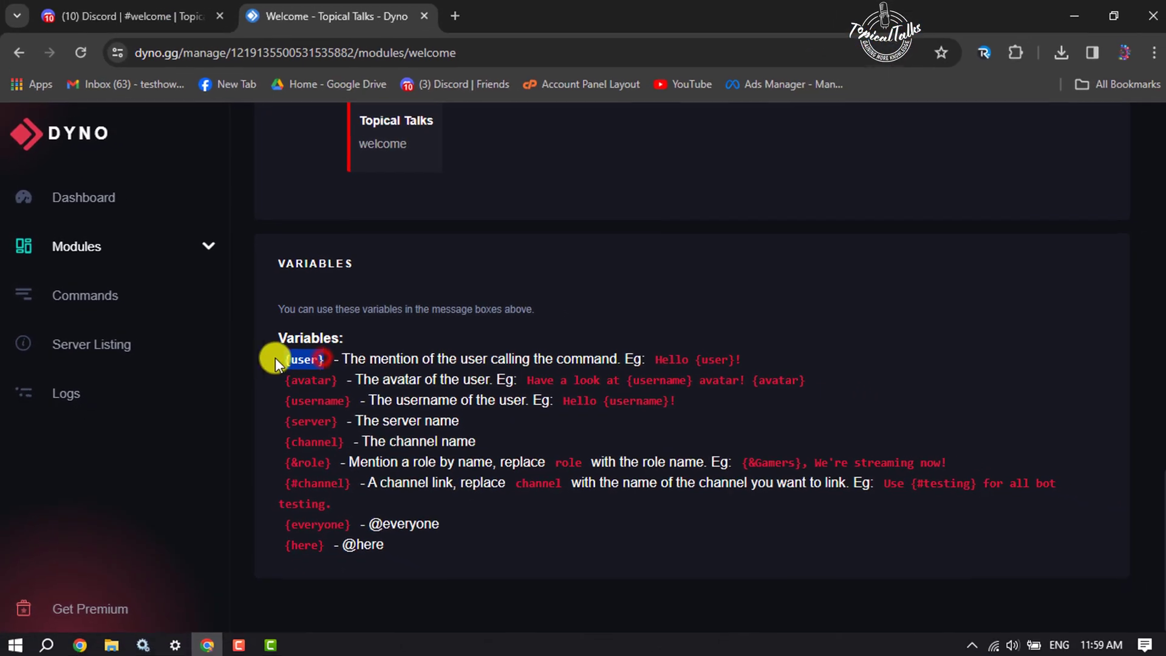
scroll(404, 359, up, 4)
scroll(410, 358, up, 2)
scroll(409, 359, up, 1)
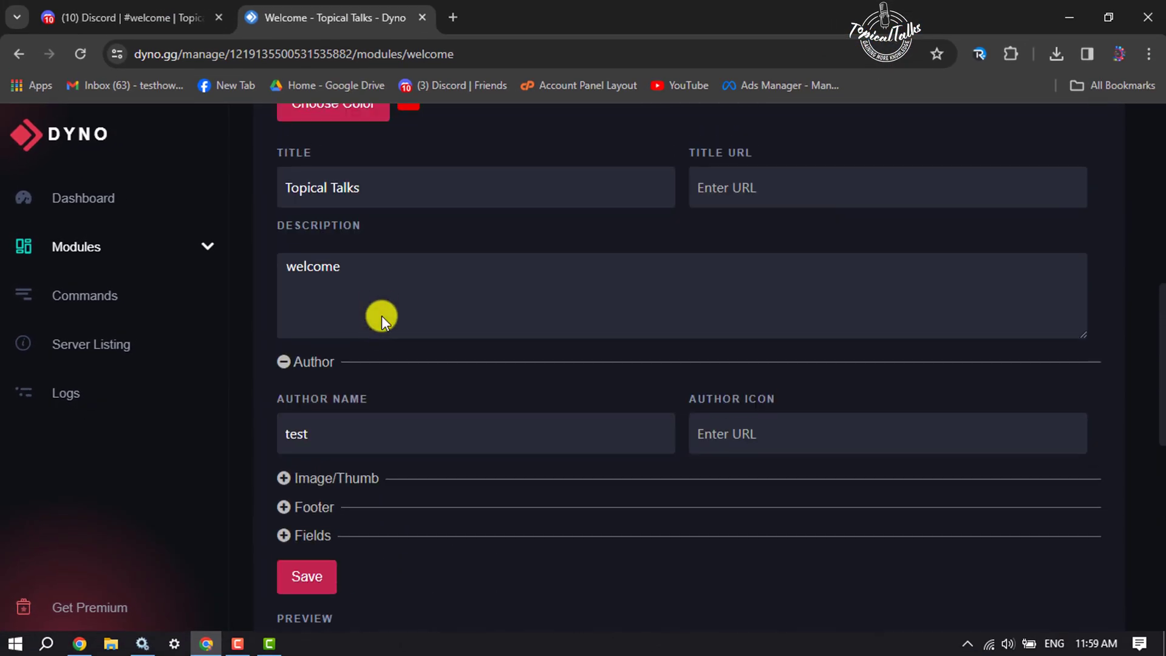
click(397, 268)
key(ctrl+v)
scroll(412, 293, down, 1)
scroll(420, 300, down, 4)
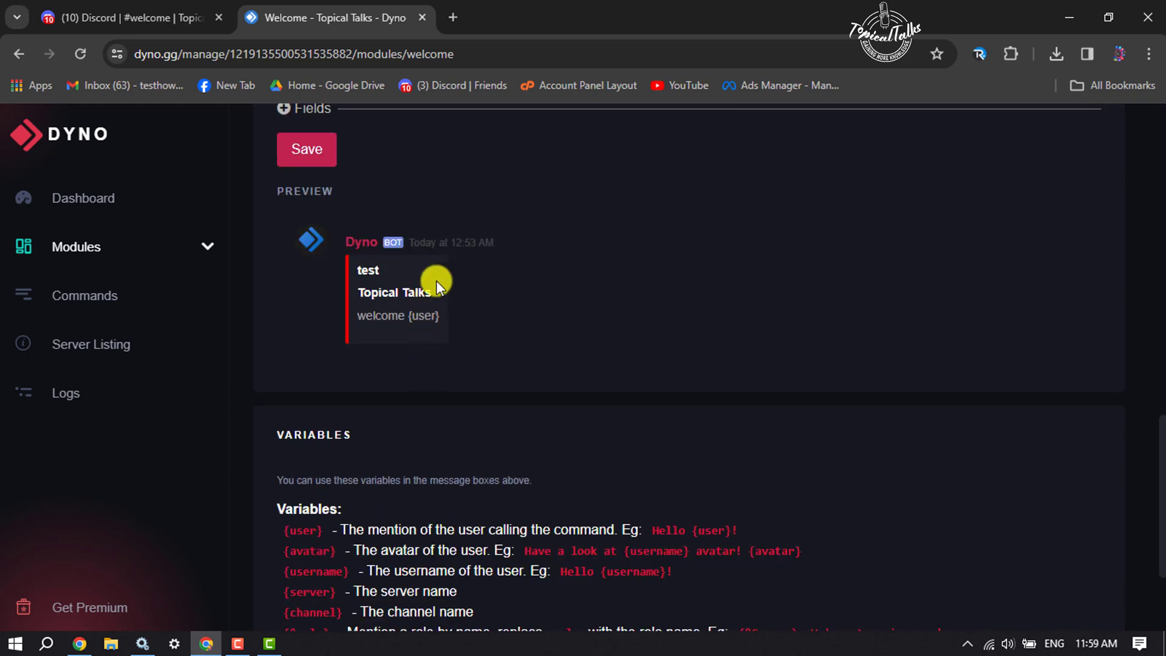
scroll(436, 281, down, 2)
scroll(476, 404, up, 3)
scroll(463, 400, up, 1)
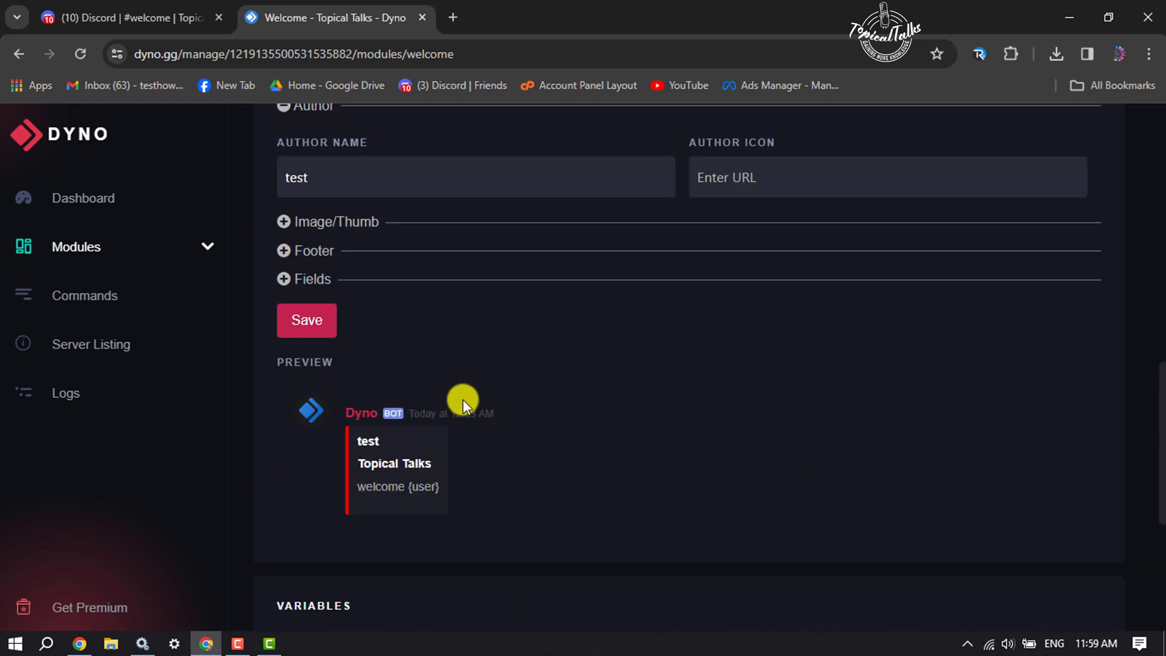
click(314, 323)
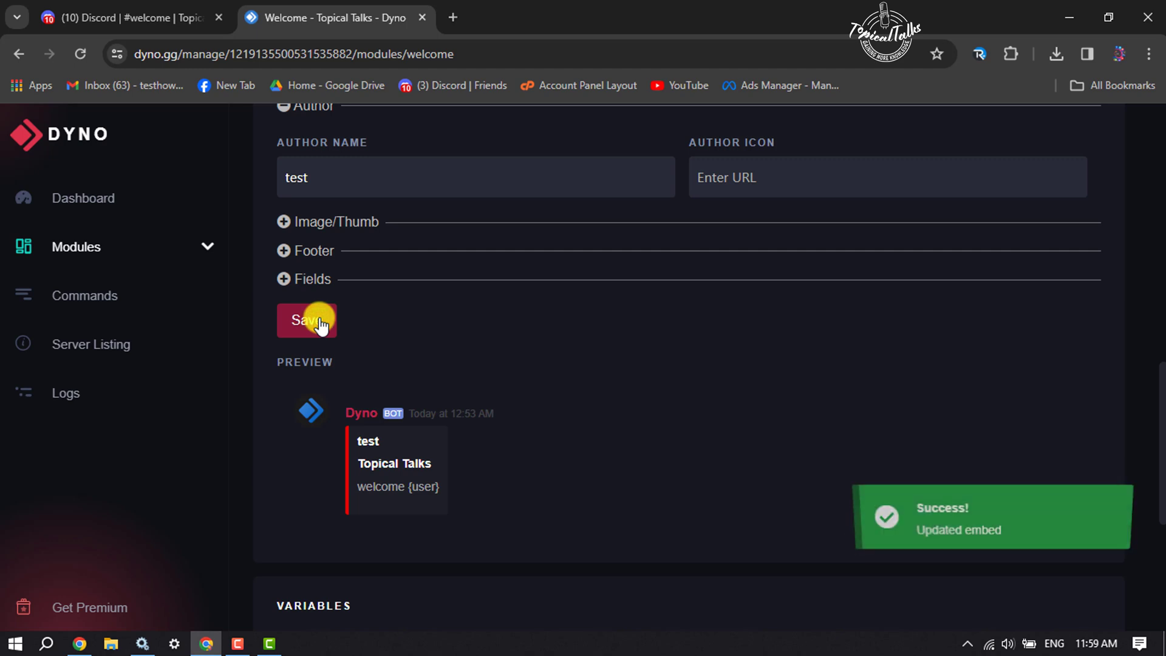
scroll(607, 372, up, 10)
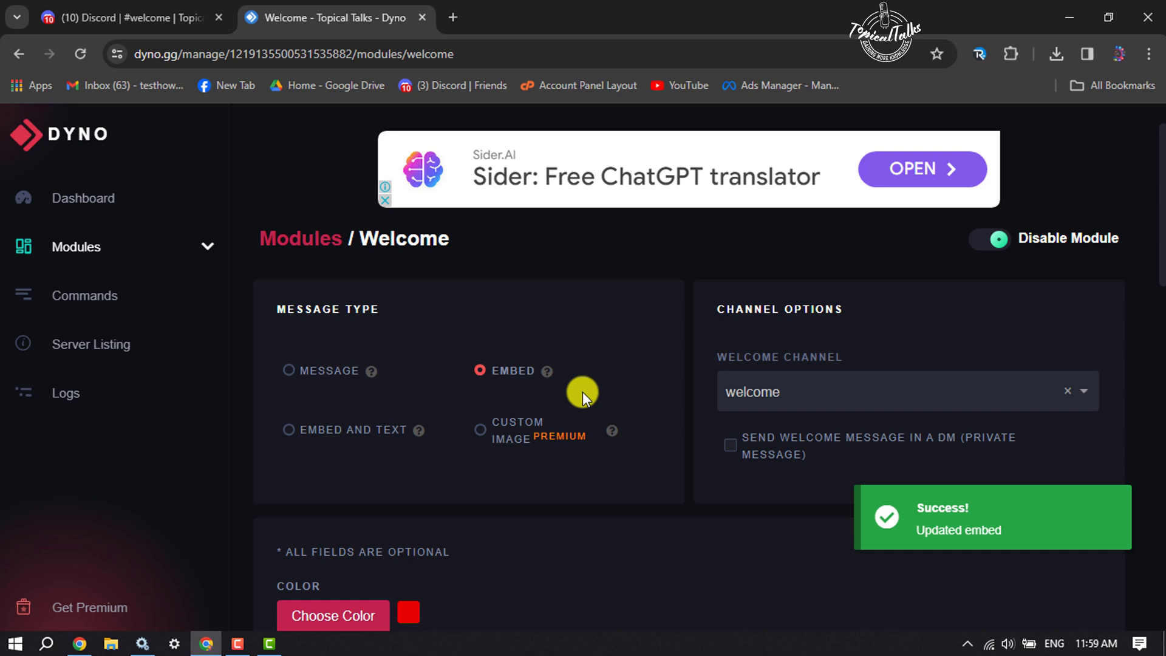
click(181, 9)
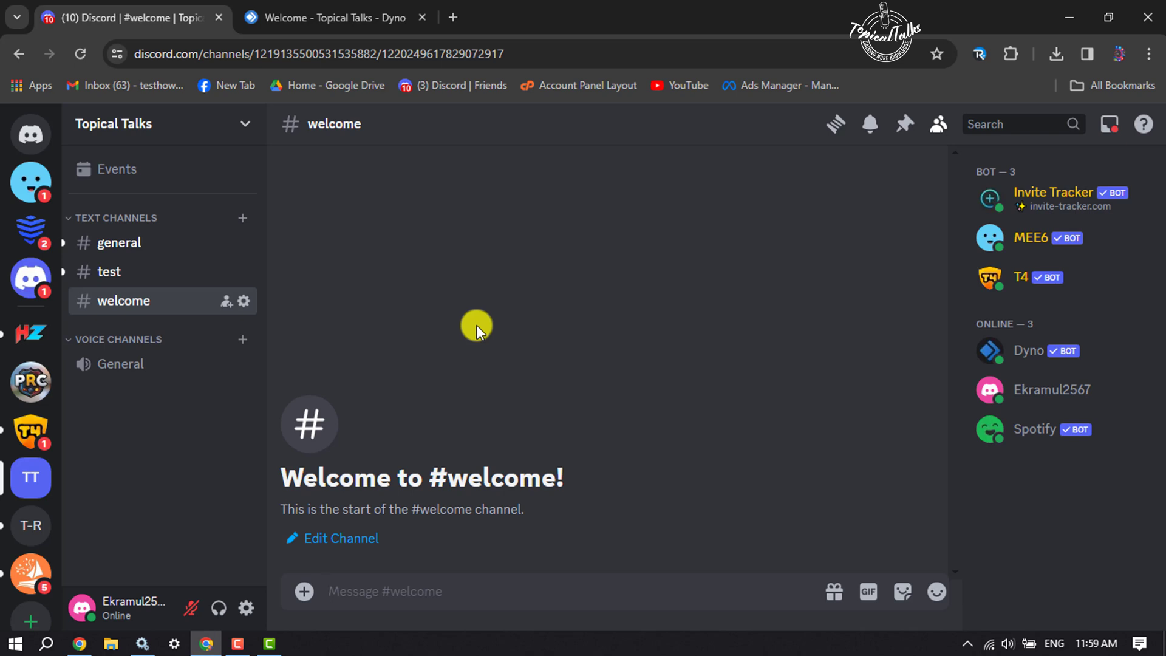
Step: Copy a Topical Talks invite link from the Invite People dialog
click(244, 140)
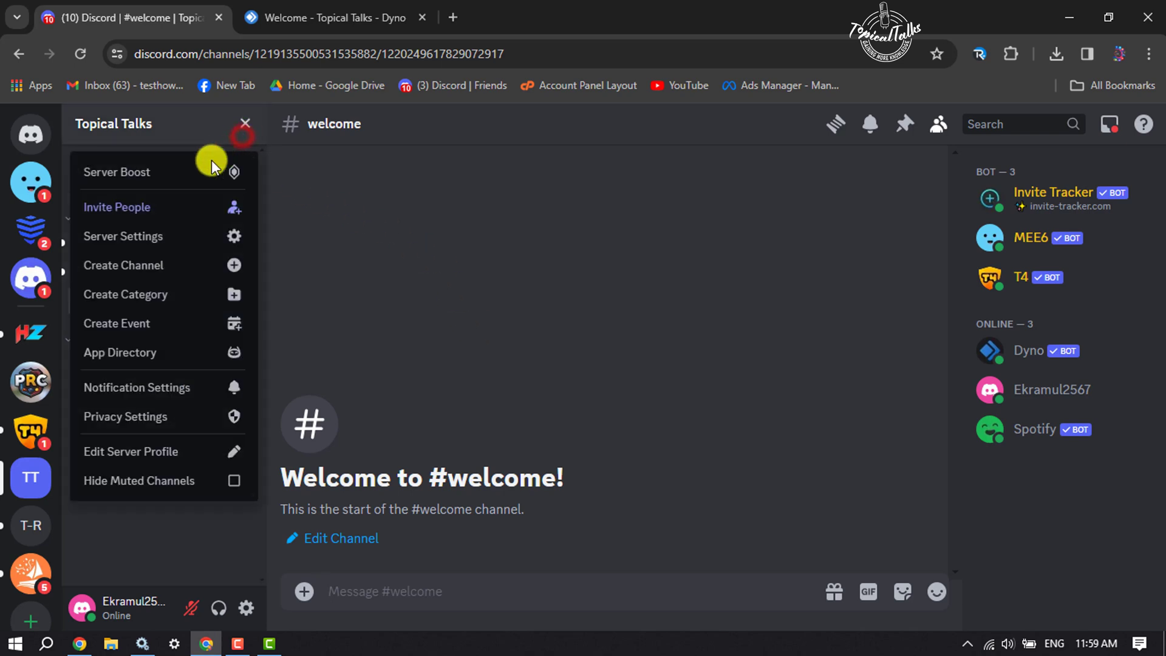
click(128, 206)
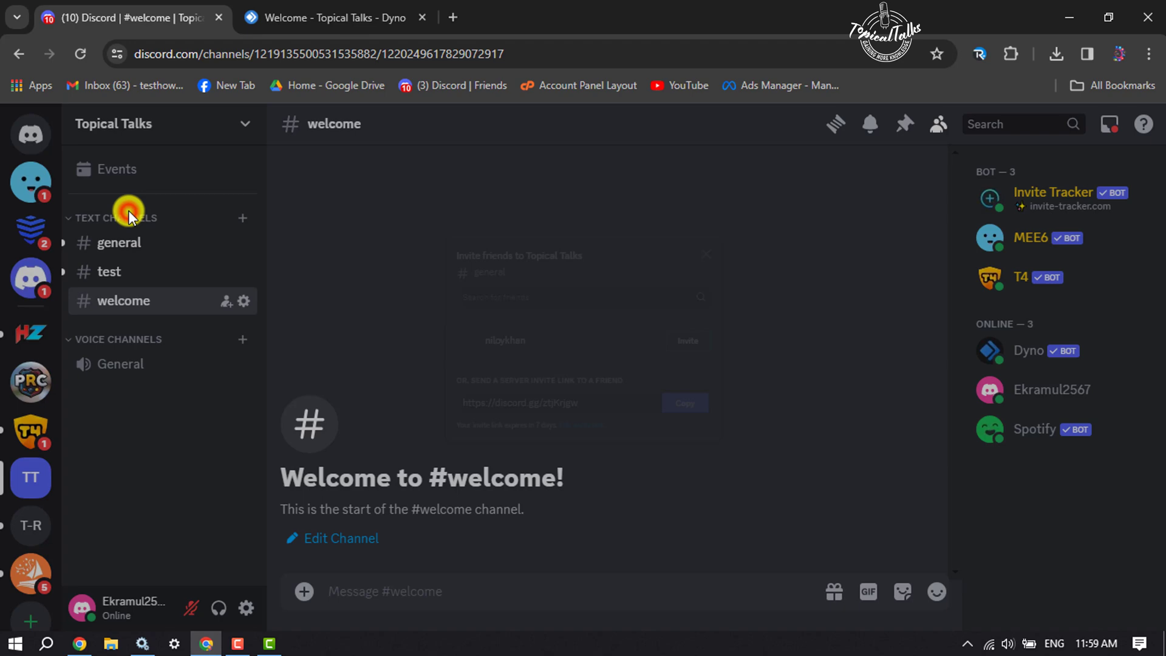
click(718, 428)
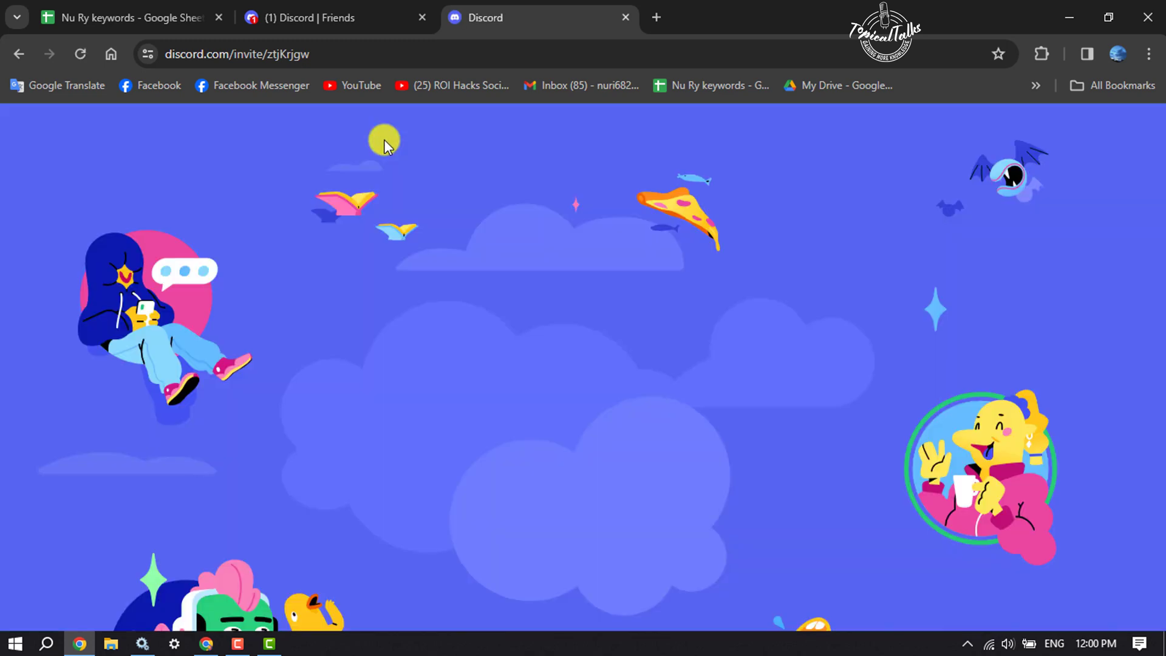
Step: Accept the Topical Talks invite and view Dyno's red welcome embed in #welcome
click(593, 453)
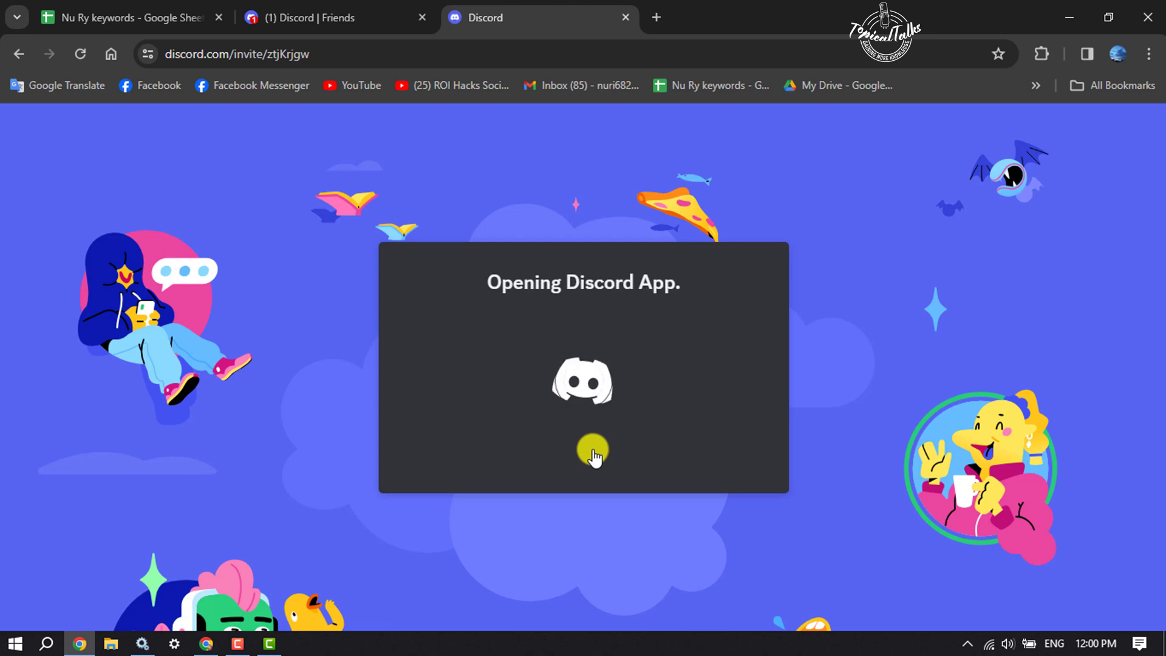
click(310, 13)
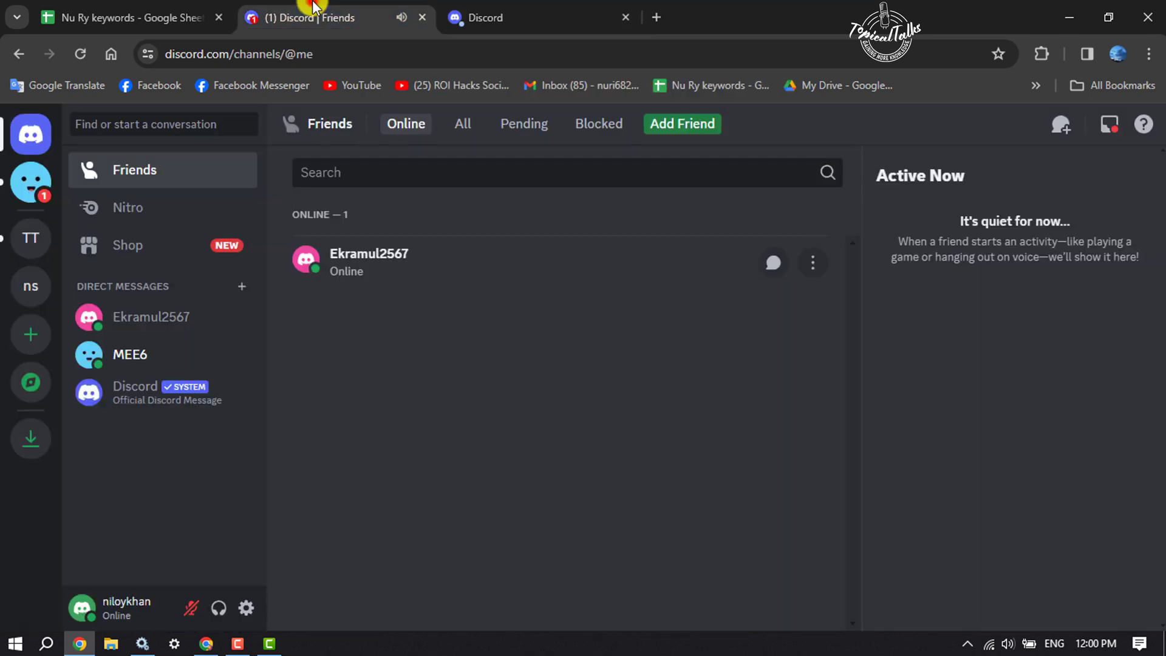
click(26, 242)
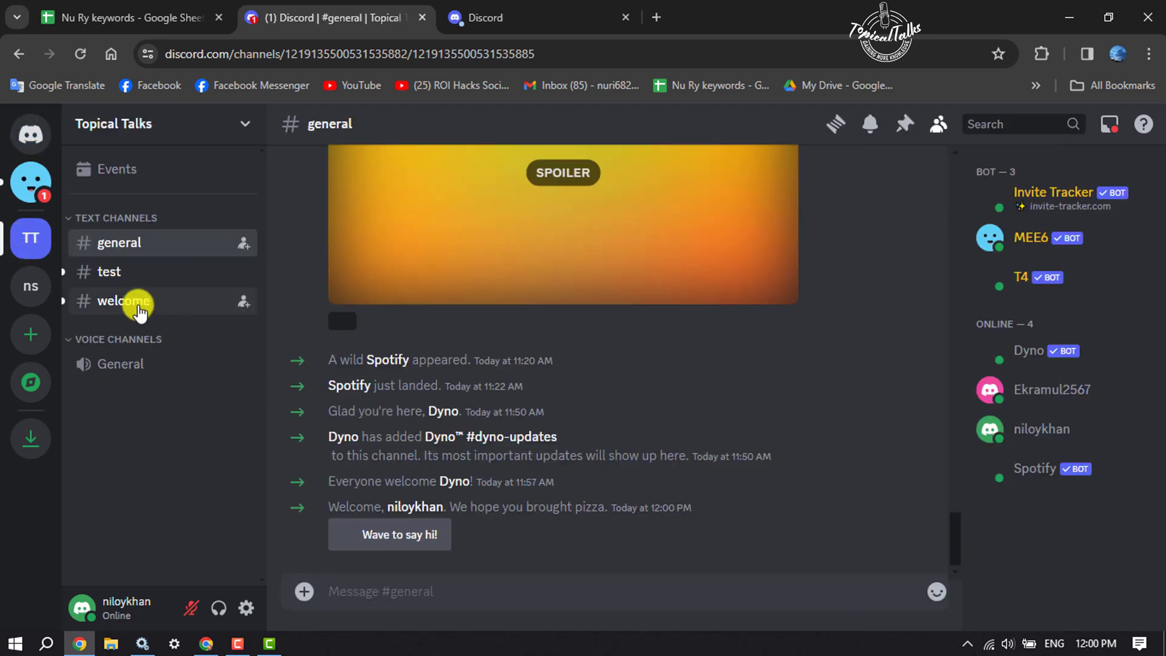
click(165, 310)
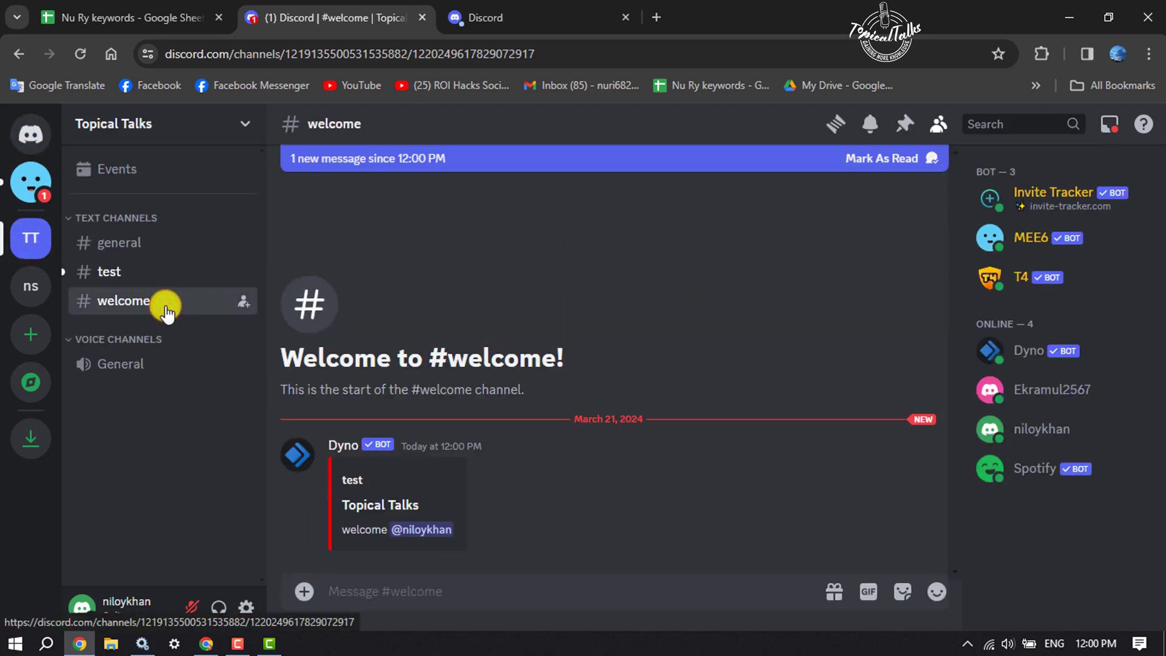
click(508, 507)
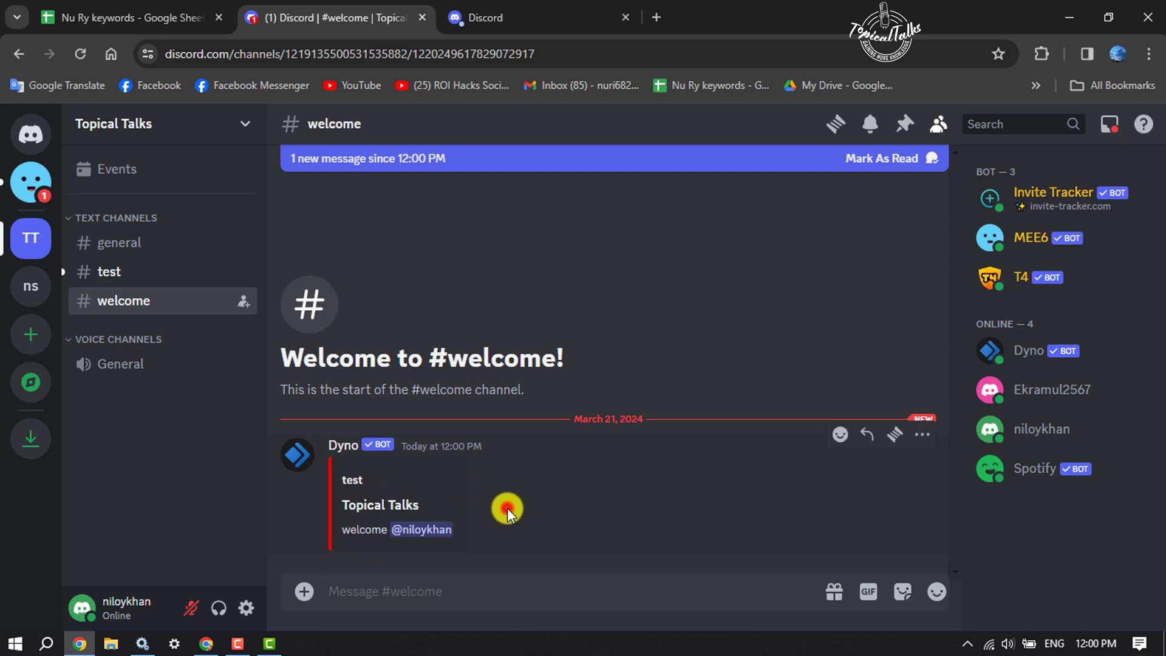